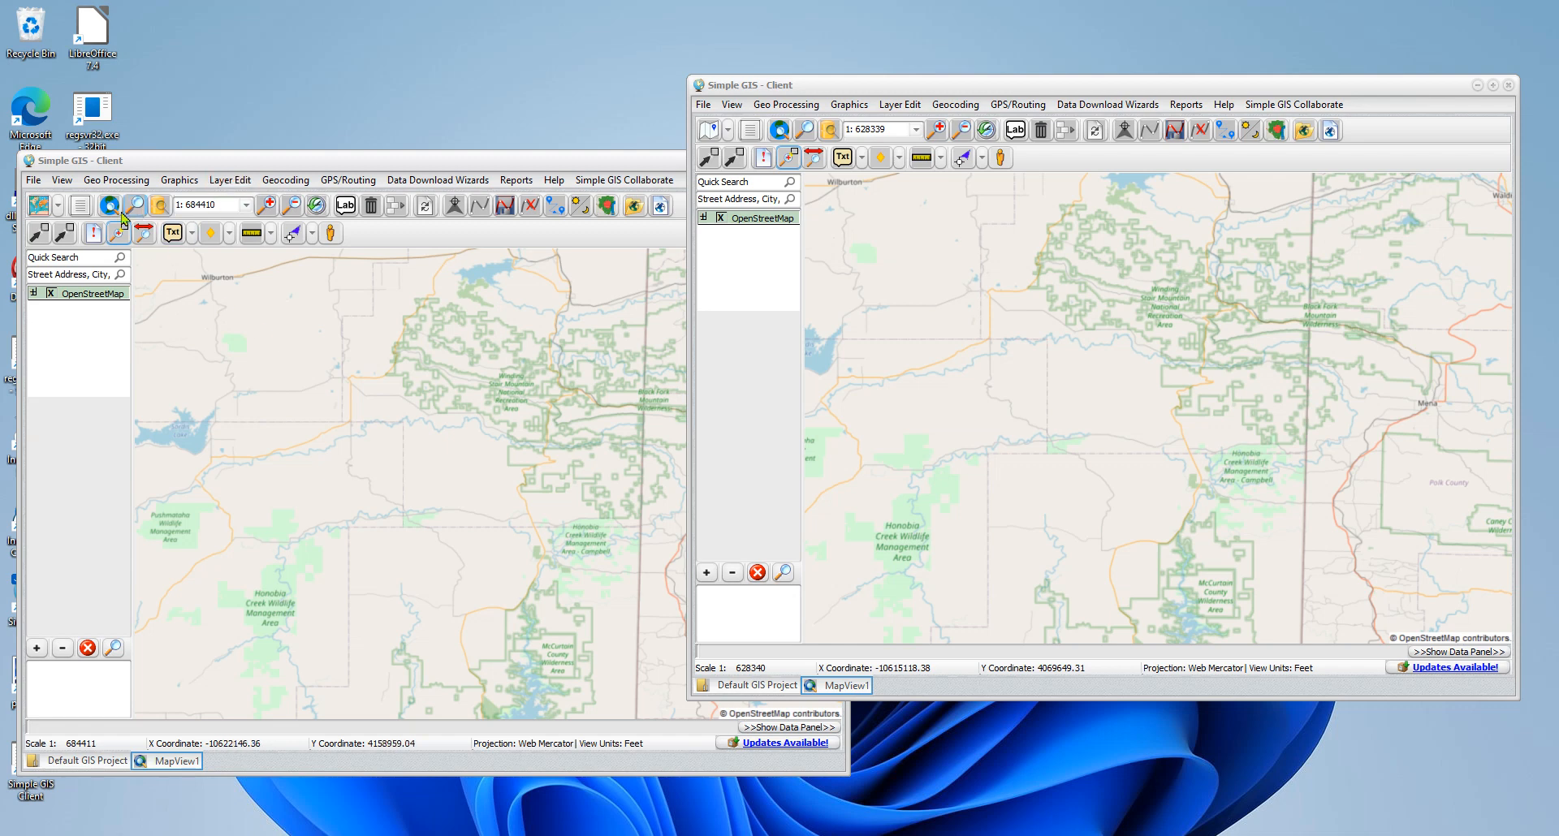
# Add the shapefile polydemo.shp as a new layer to the first client's map, keeping the default layer properties.
pyautogui.click(59, 208)
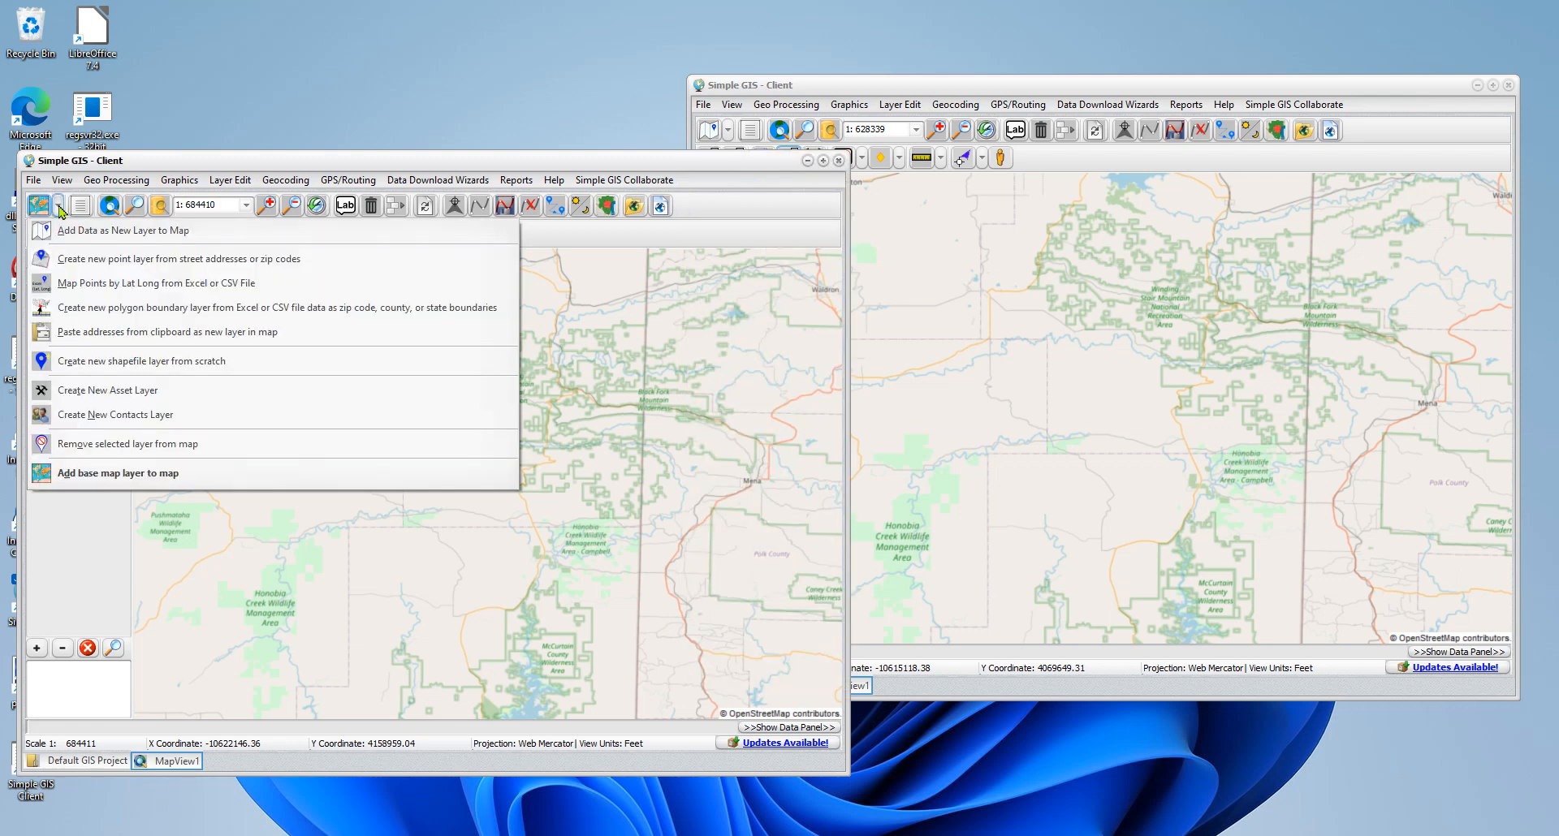
pyautogui.click(186, 166)
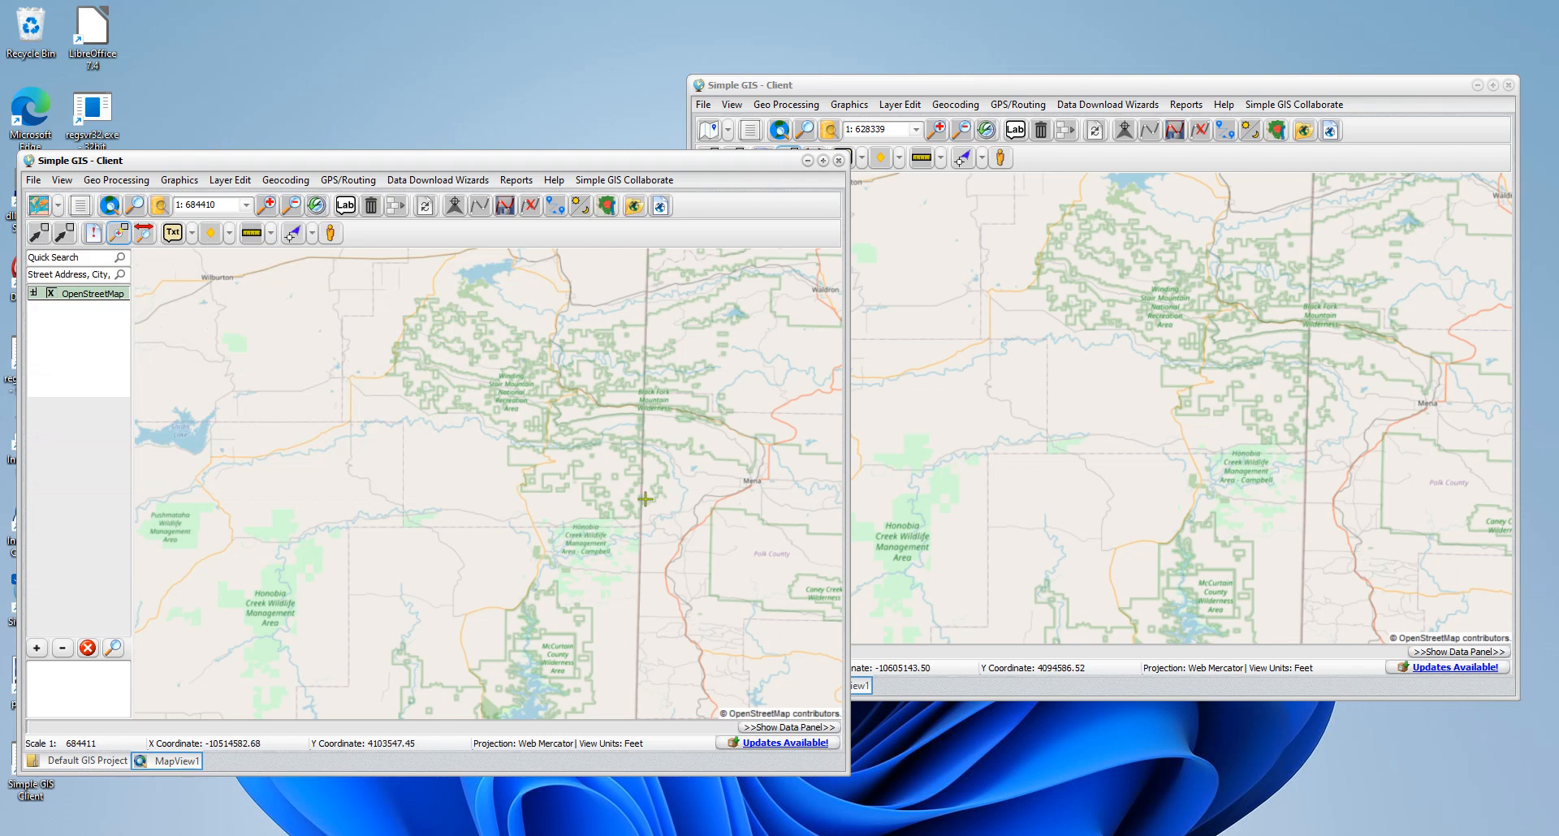
pyautogui.click(60, 208)
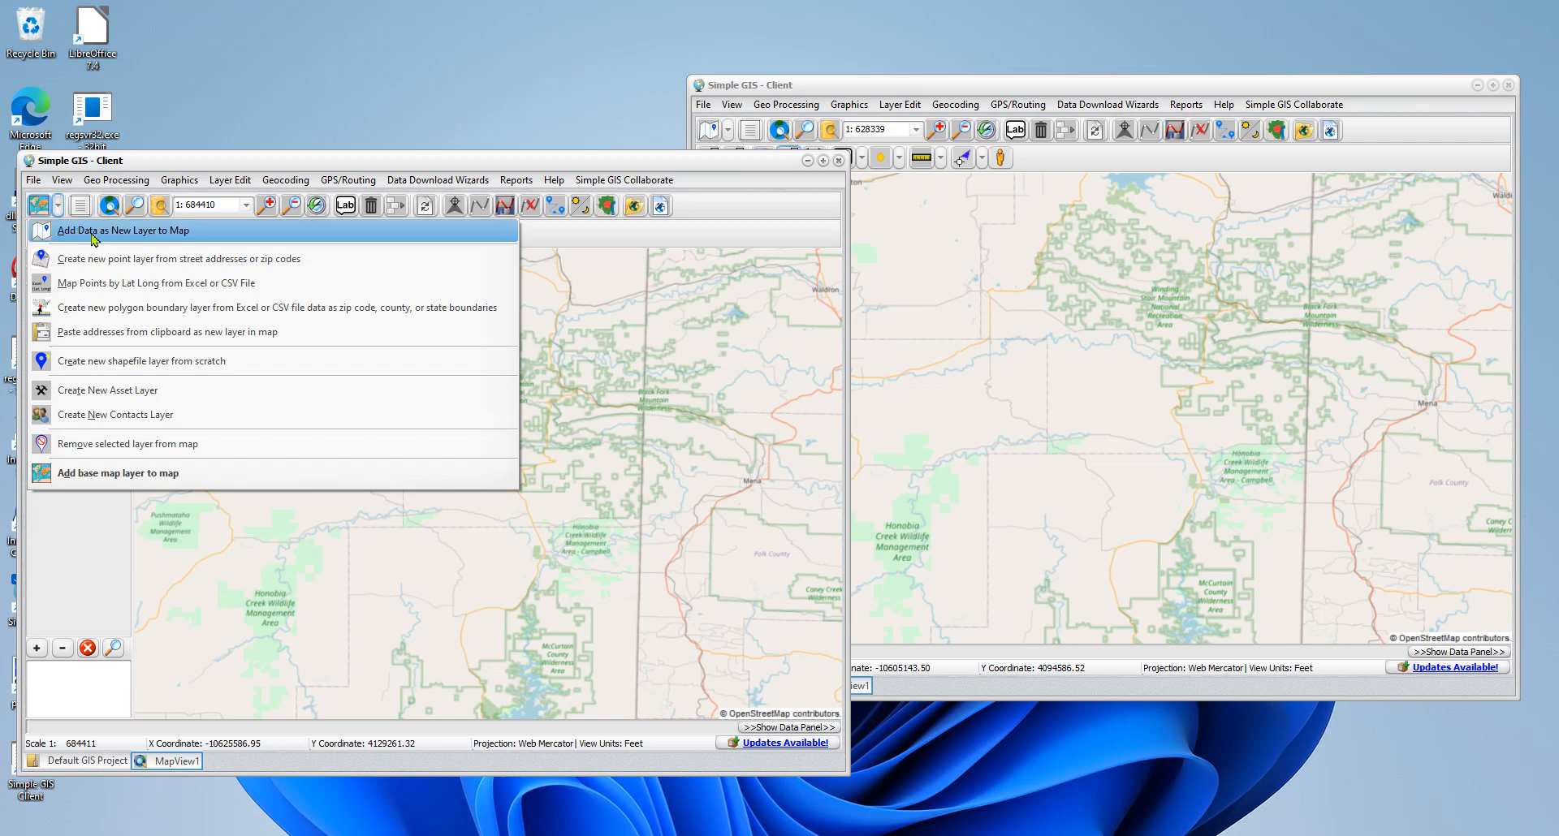
pyautogui.click(93, 235)
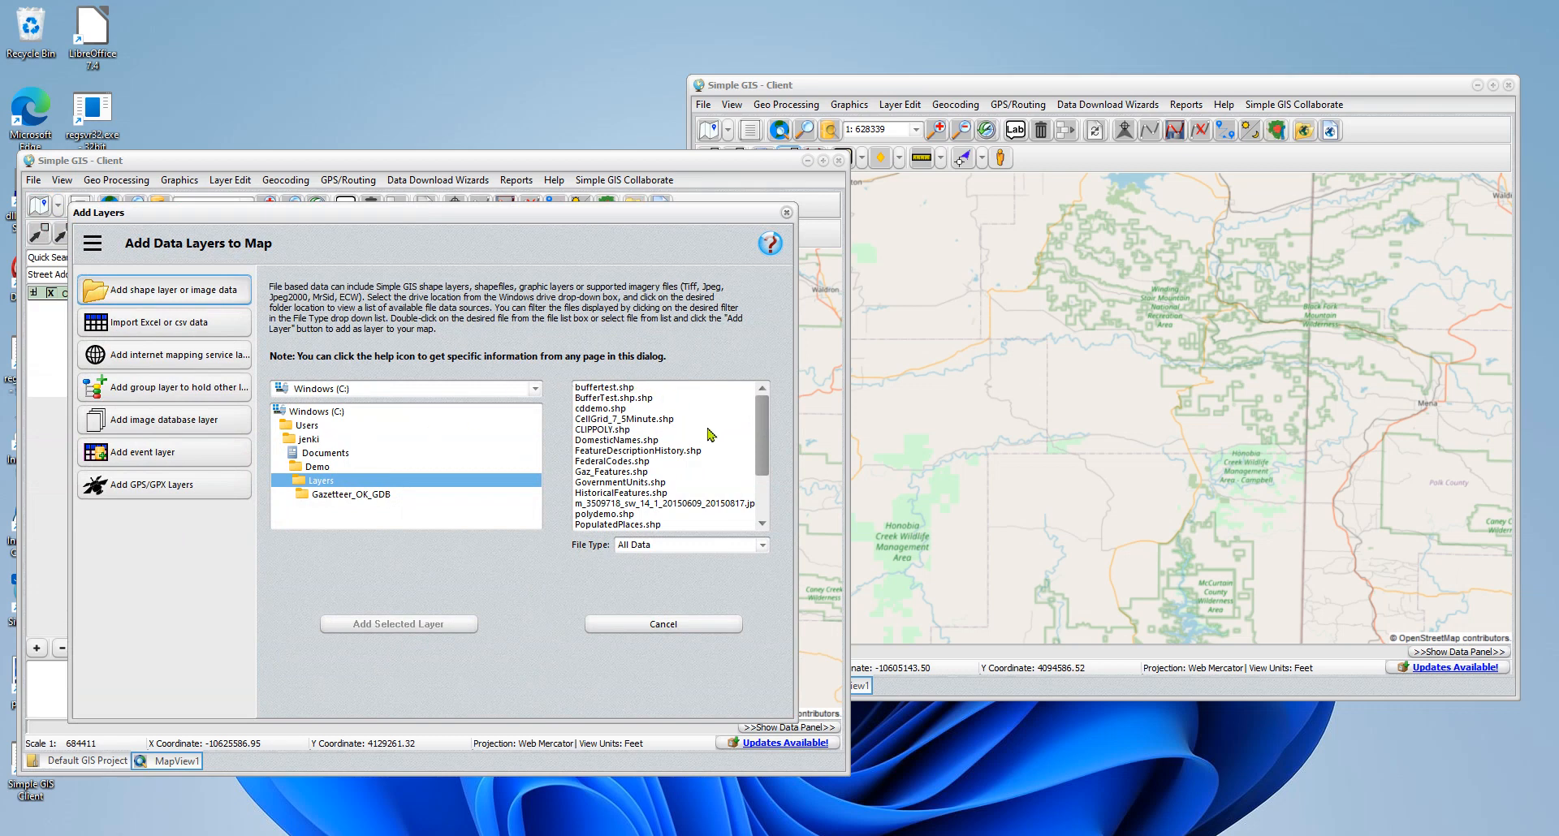
pyautogui.scroll(-1, 766, 416)
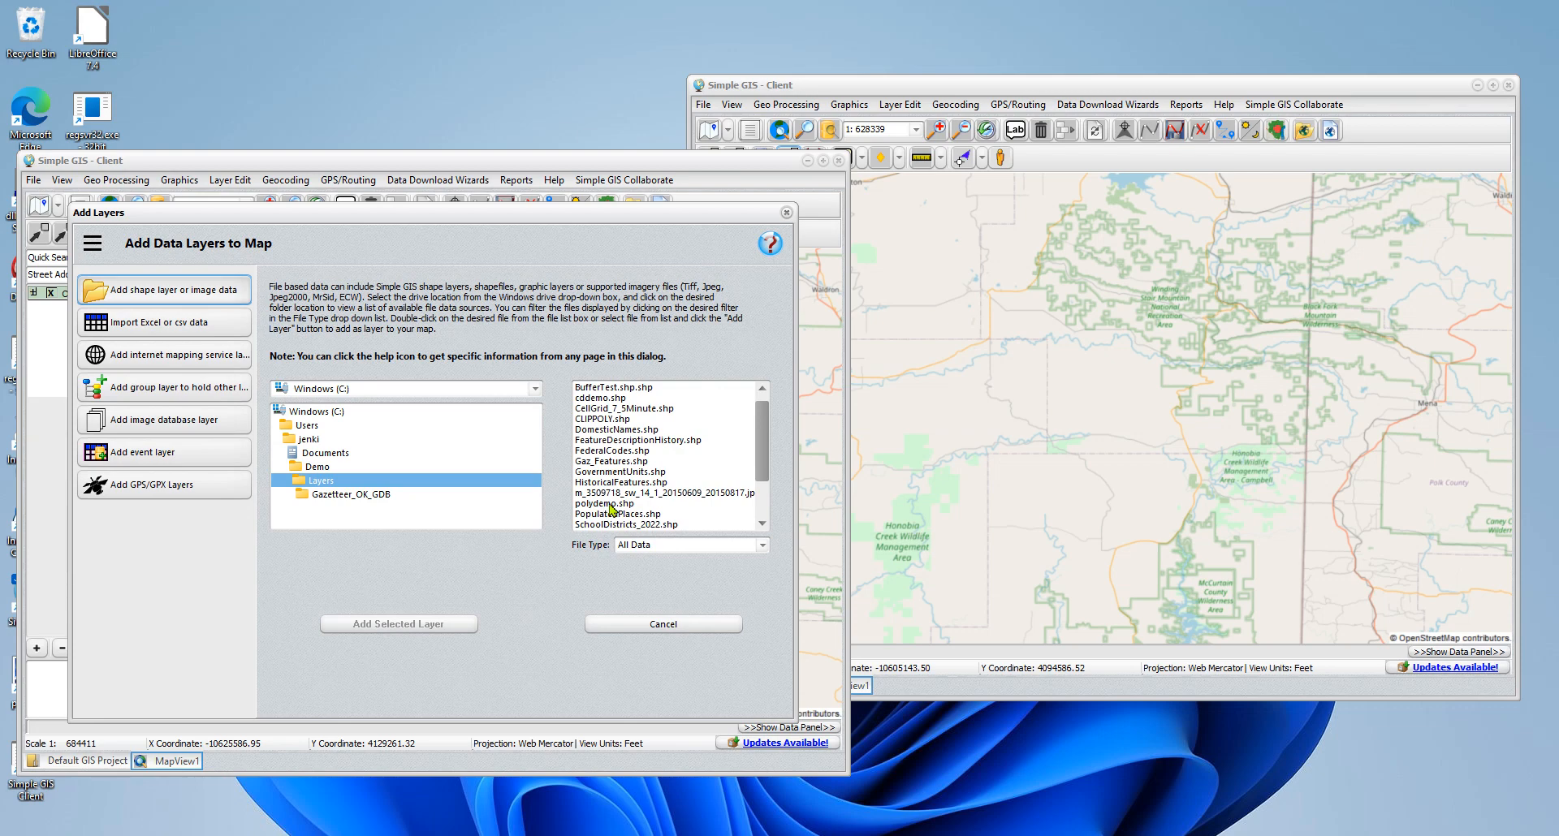
pyautogui.doubleClick(611, 504)
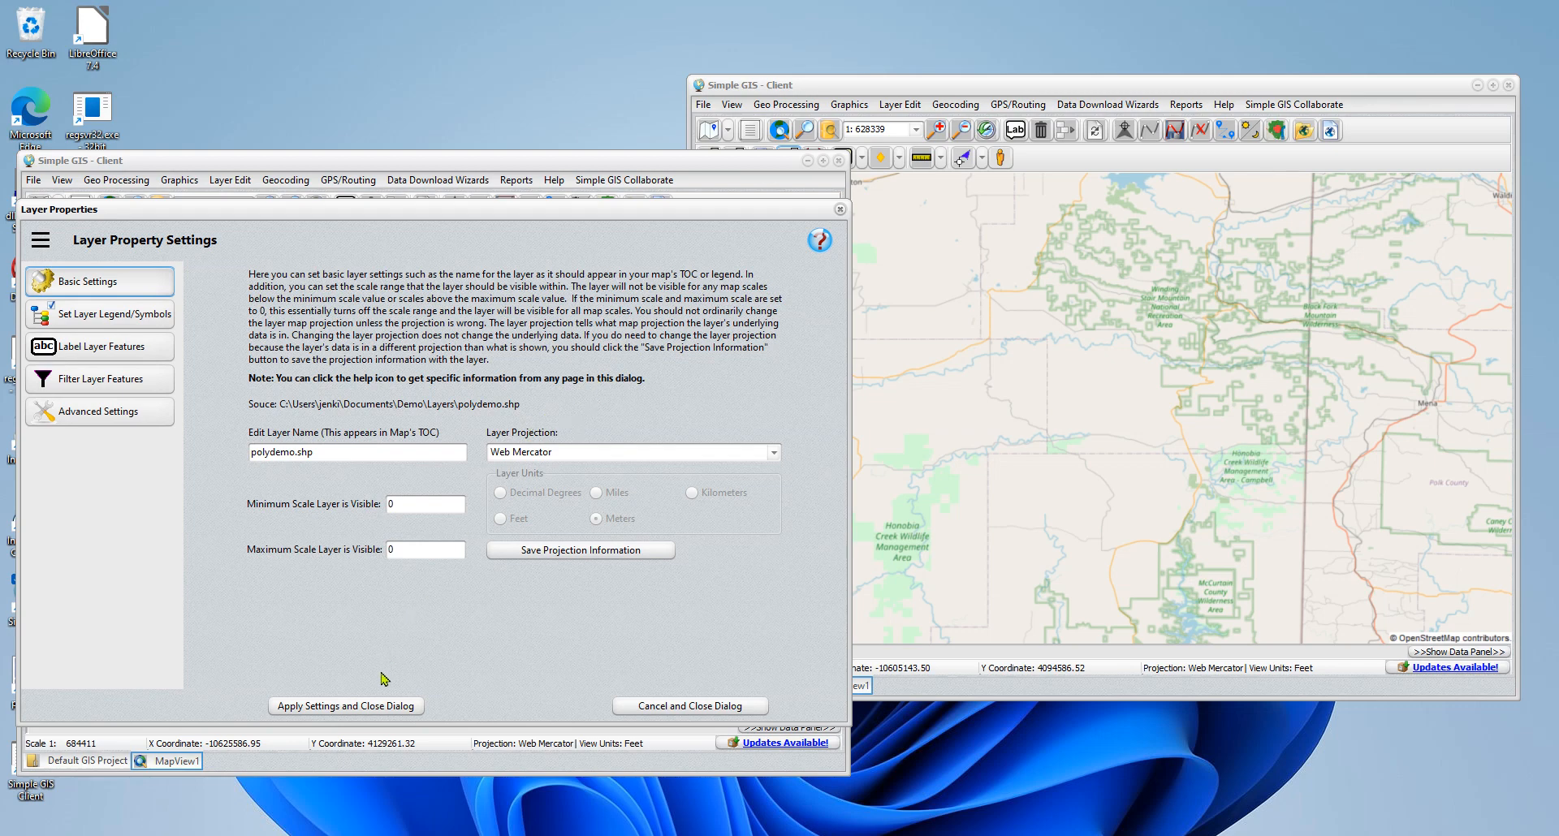
pyautogui.click(357, 706)
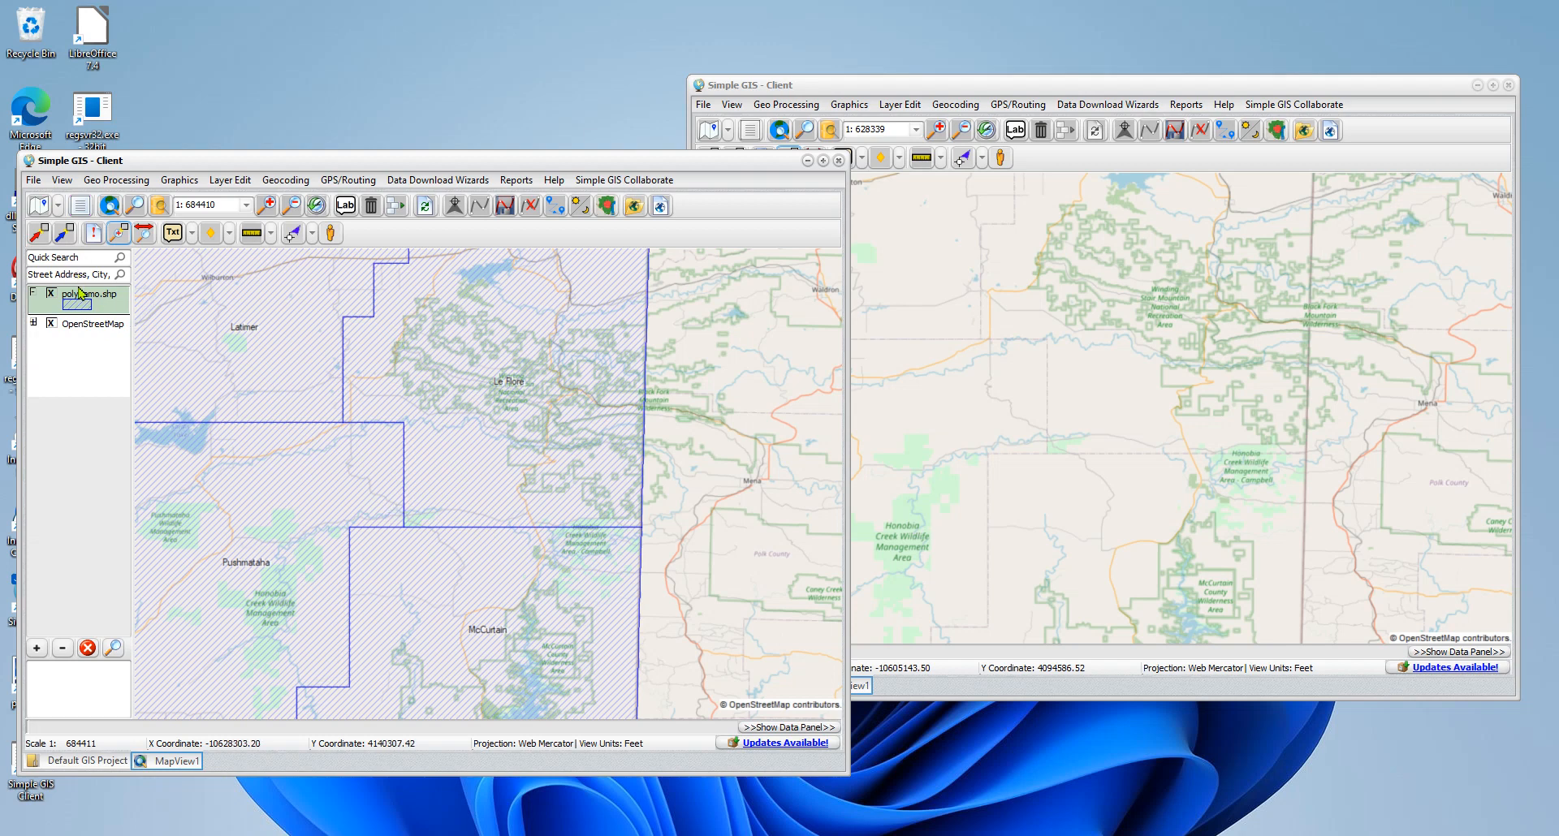
# Add the PopulatedPlaces.shp layer to the first client's map with its default layer properties.
pyautogui.click(39, 207)
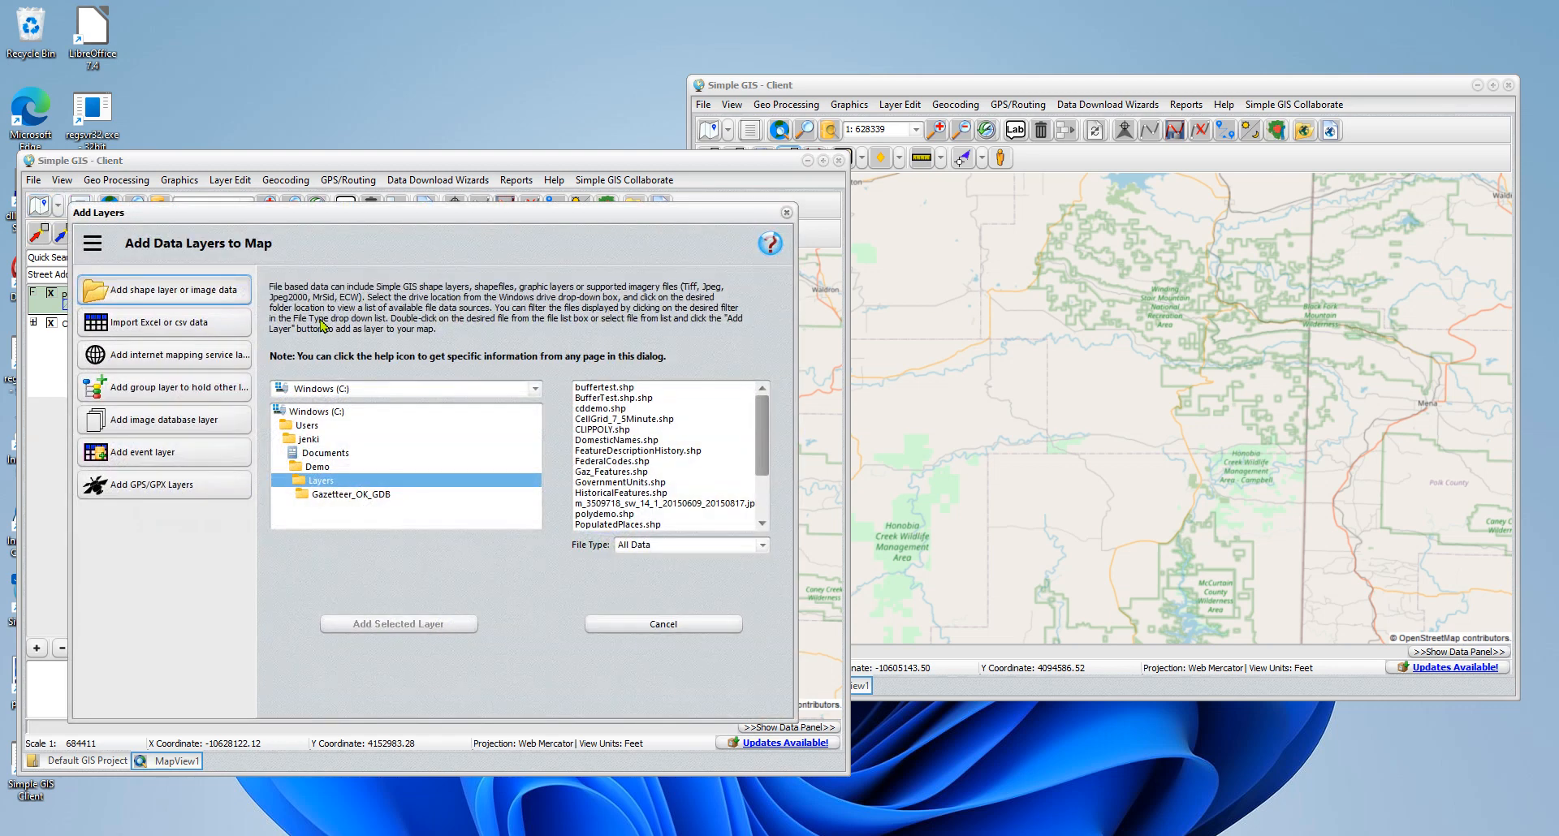
pyautogui.doubleClick(652, 526)
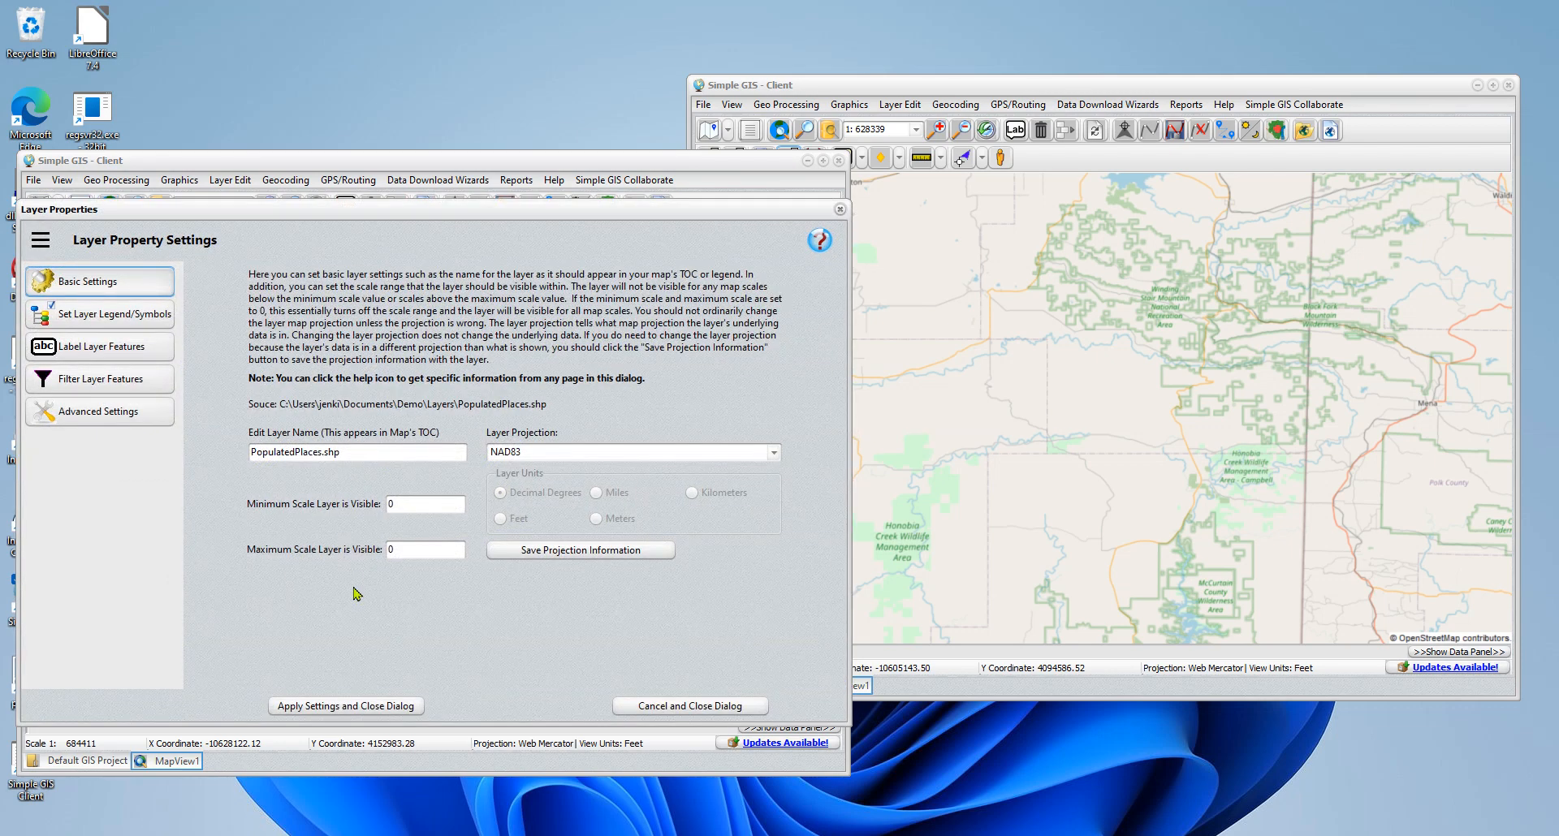
pyautogui.click(342, 705)
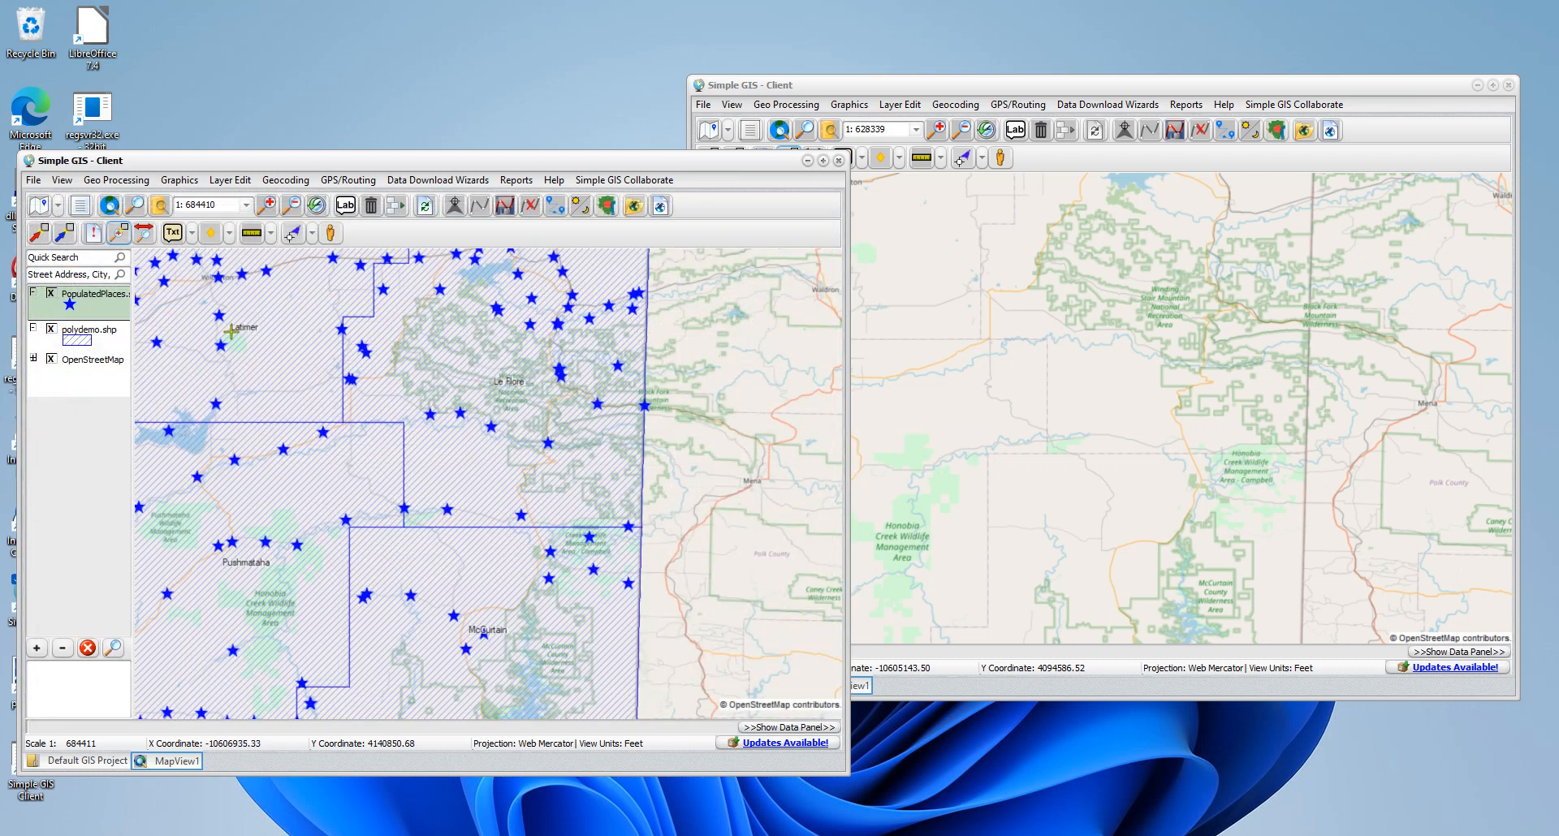
# Switch to the second client window and add polydemo.shp to its map with the default layer properties.
pyautogui.click(1165, 76)
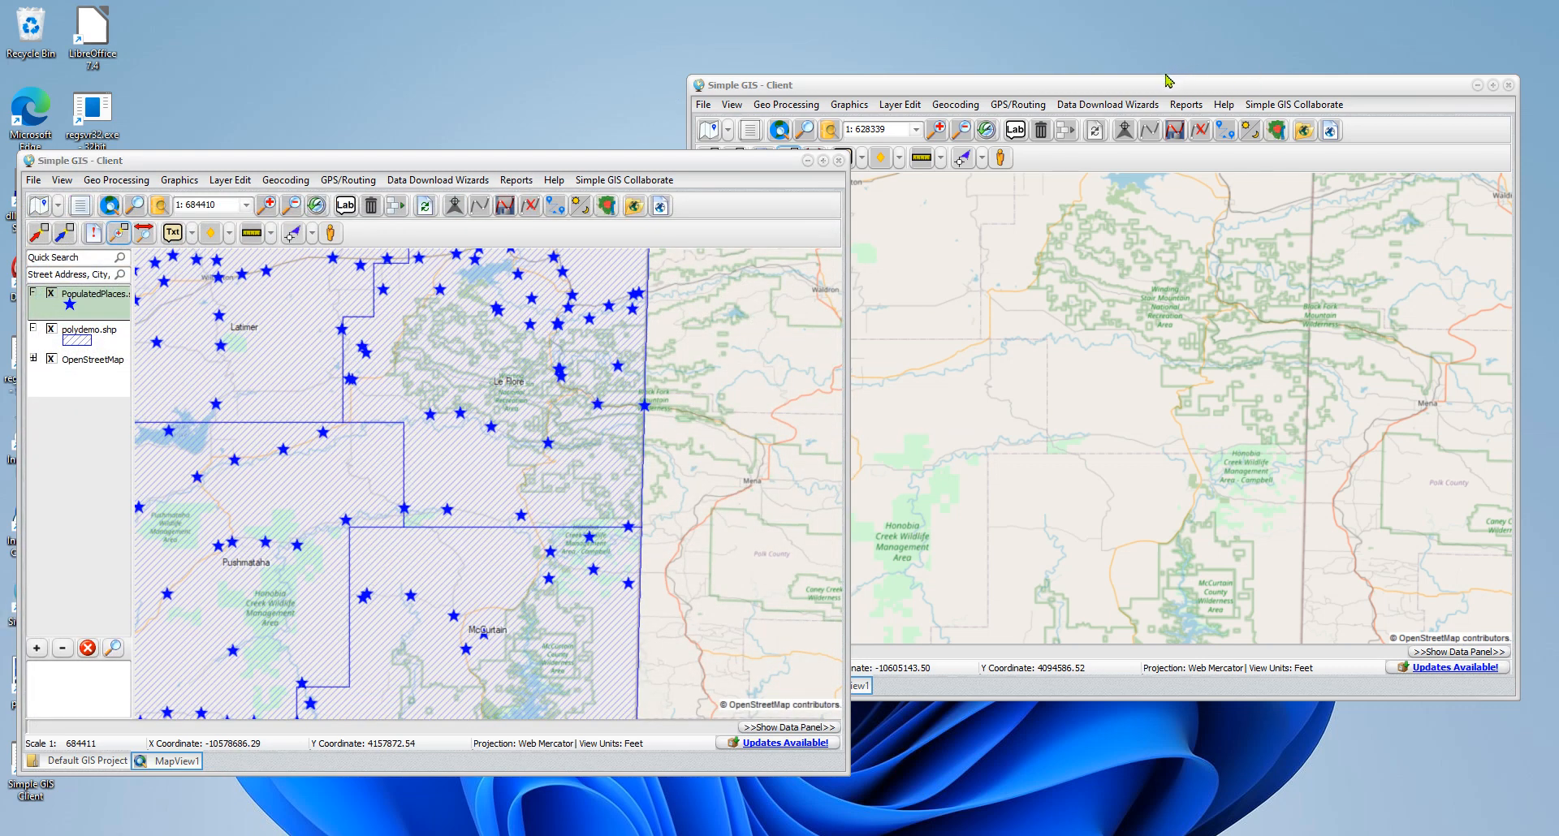
pyautogui.click(1114, 91)
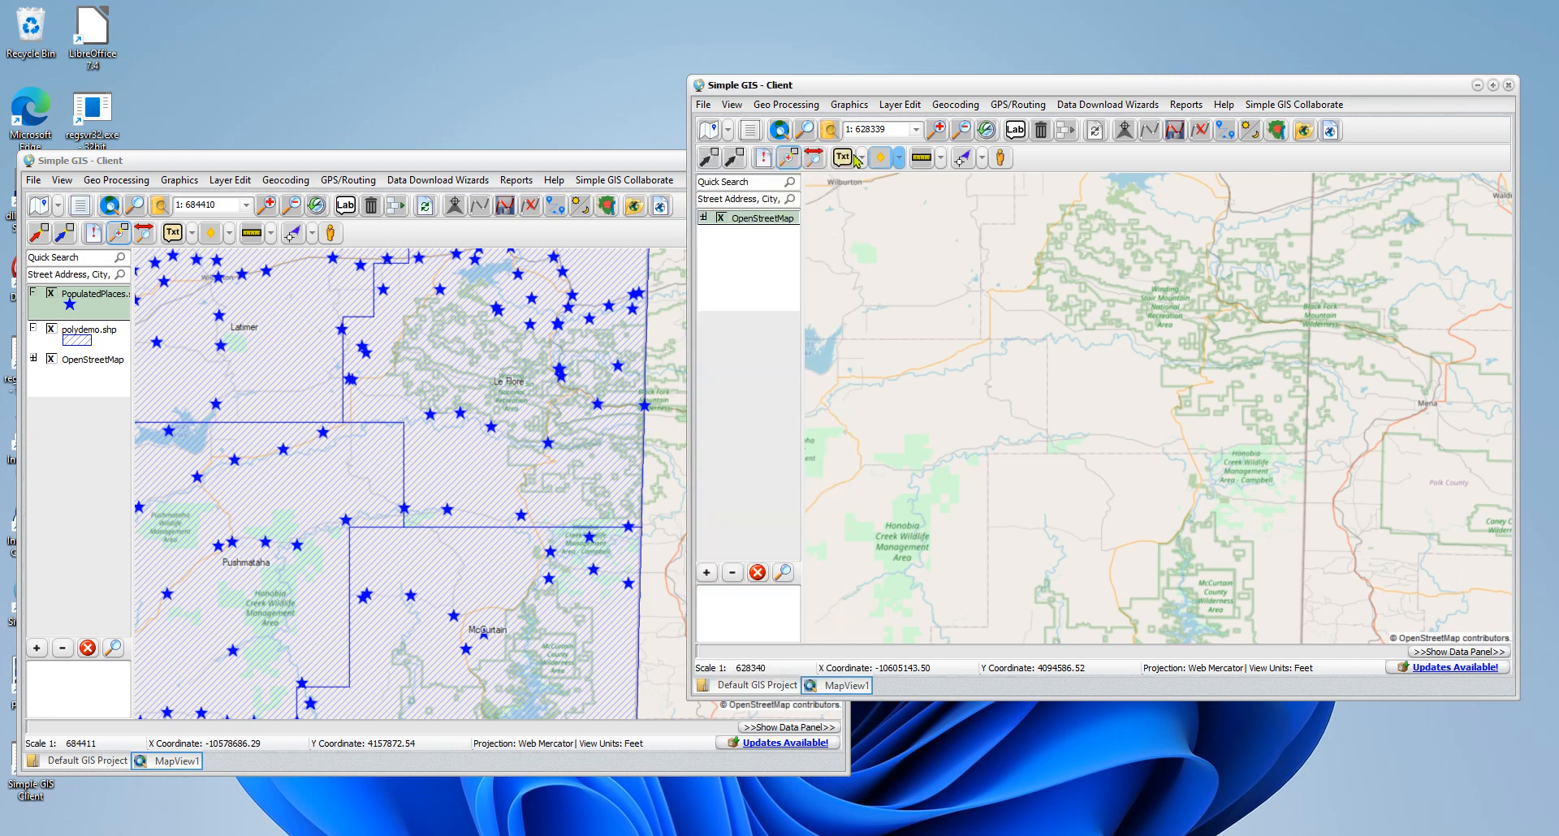
pyautogui.click(707, 133)
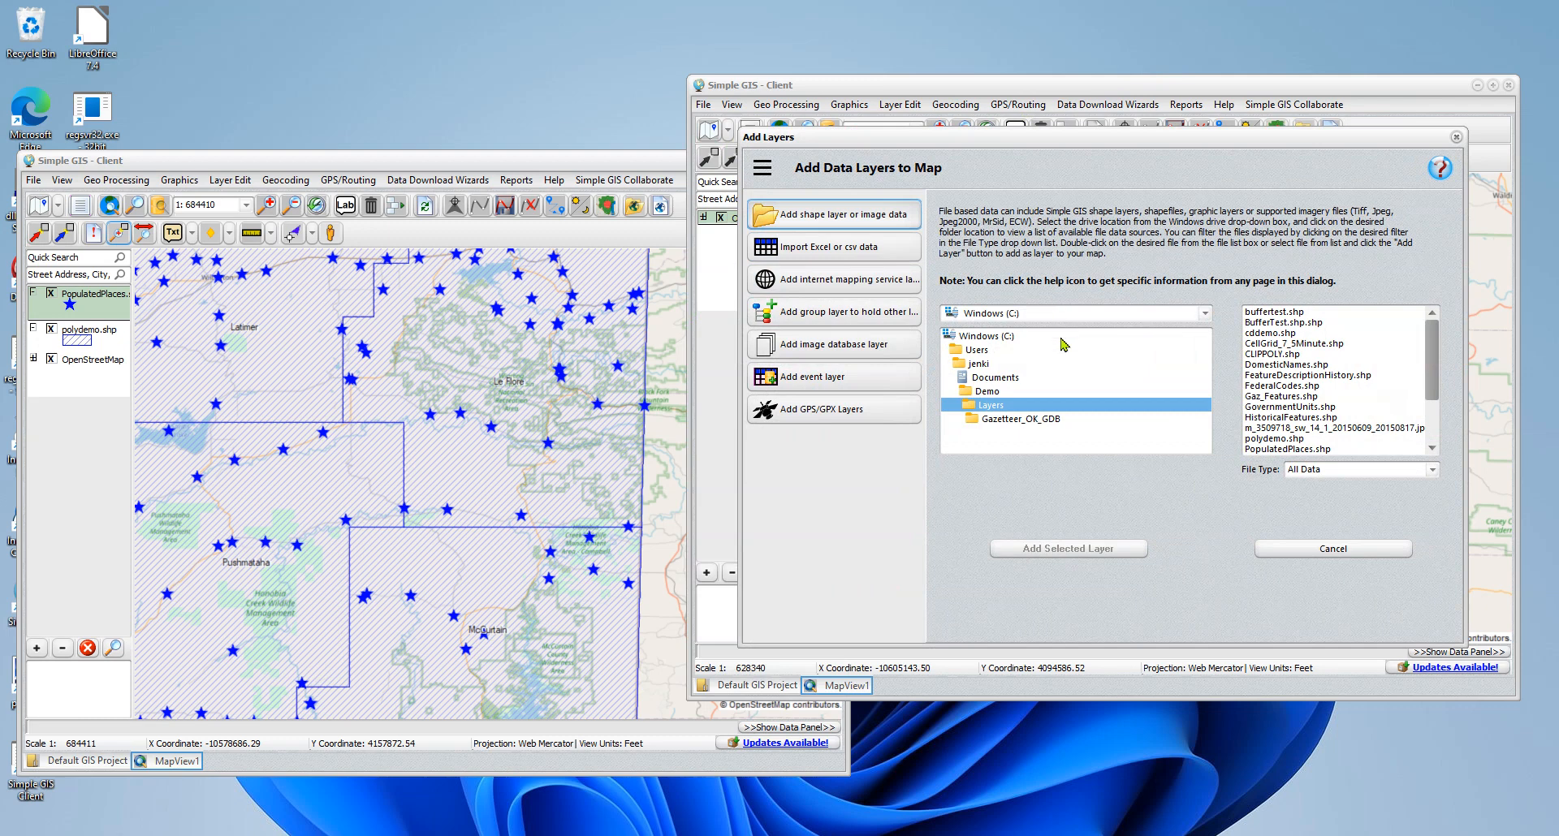
pyautogui.moveTo(1426, 371); pyautogui.dragTo(1430, 400)
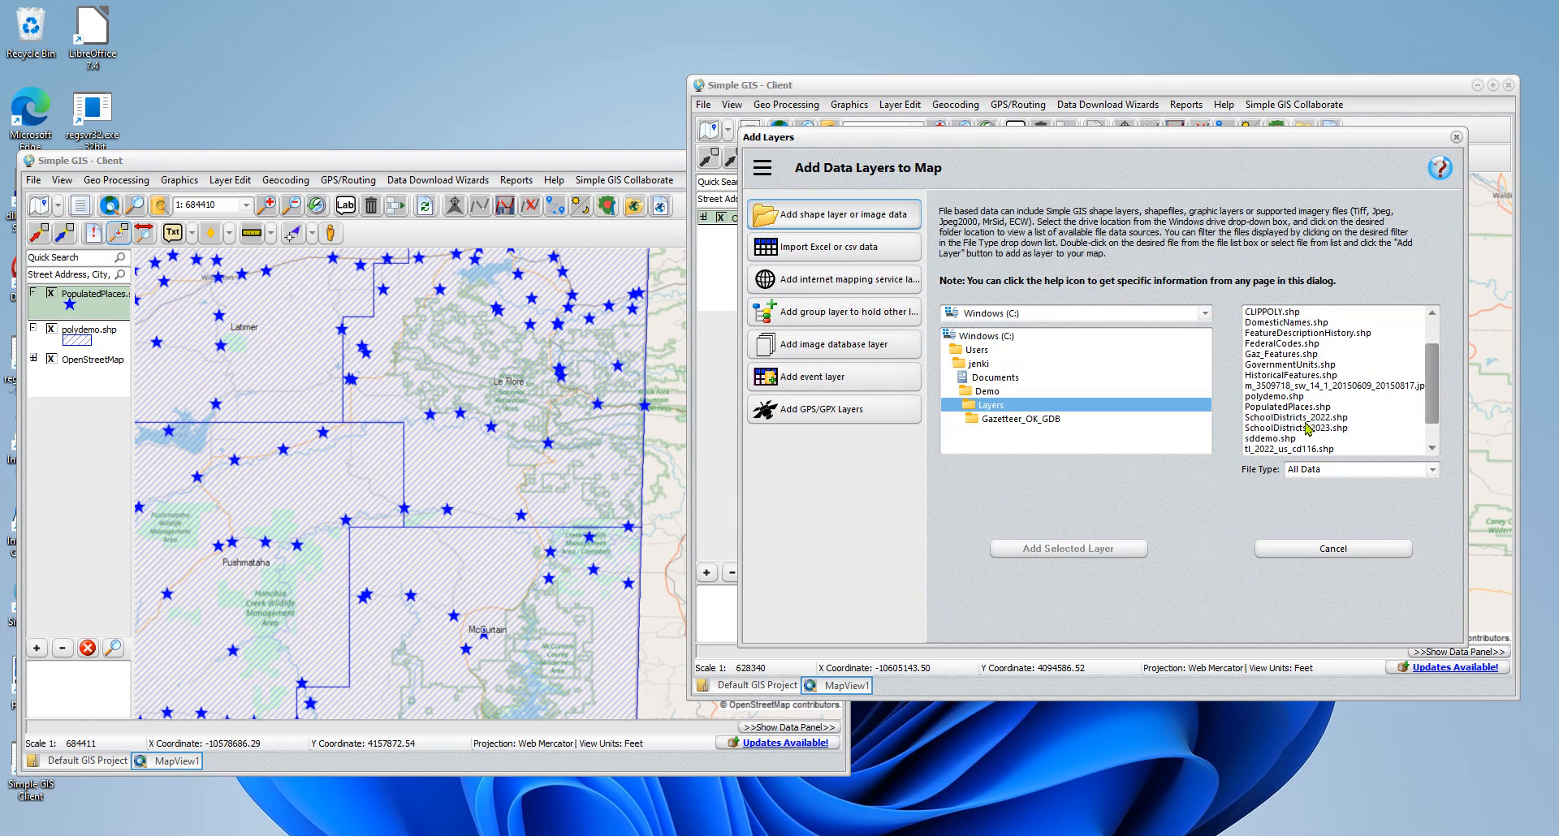
pyautogui.doubleClick(1278, 397)
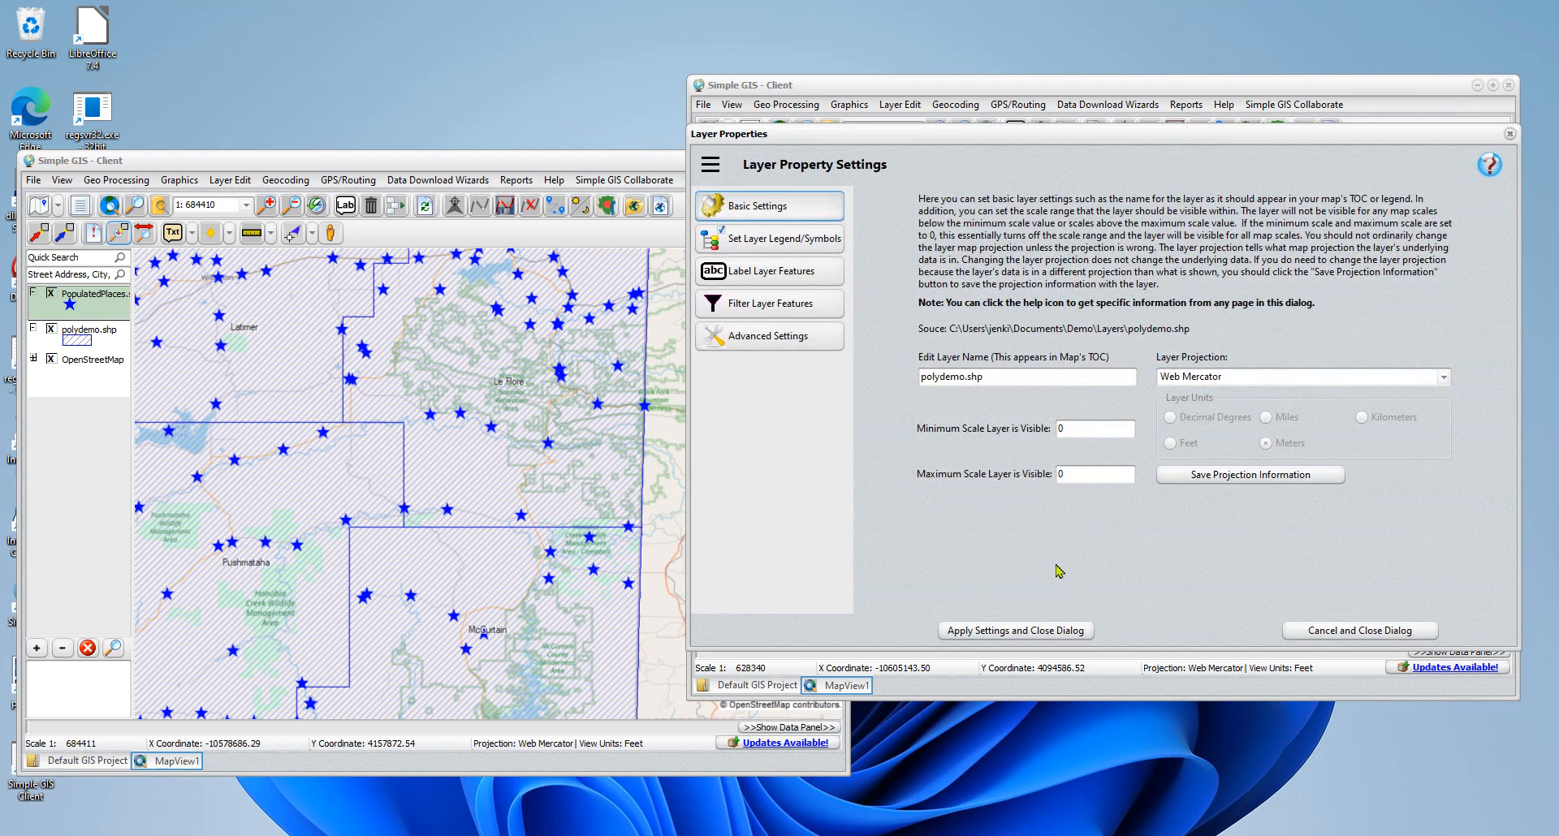
pyautogui.click(1045, 631)
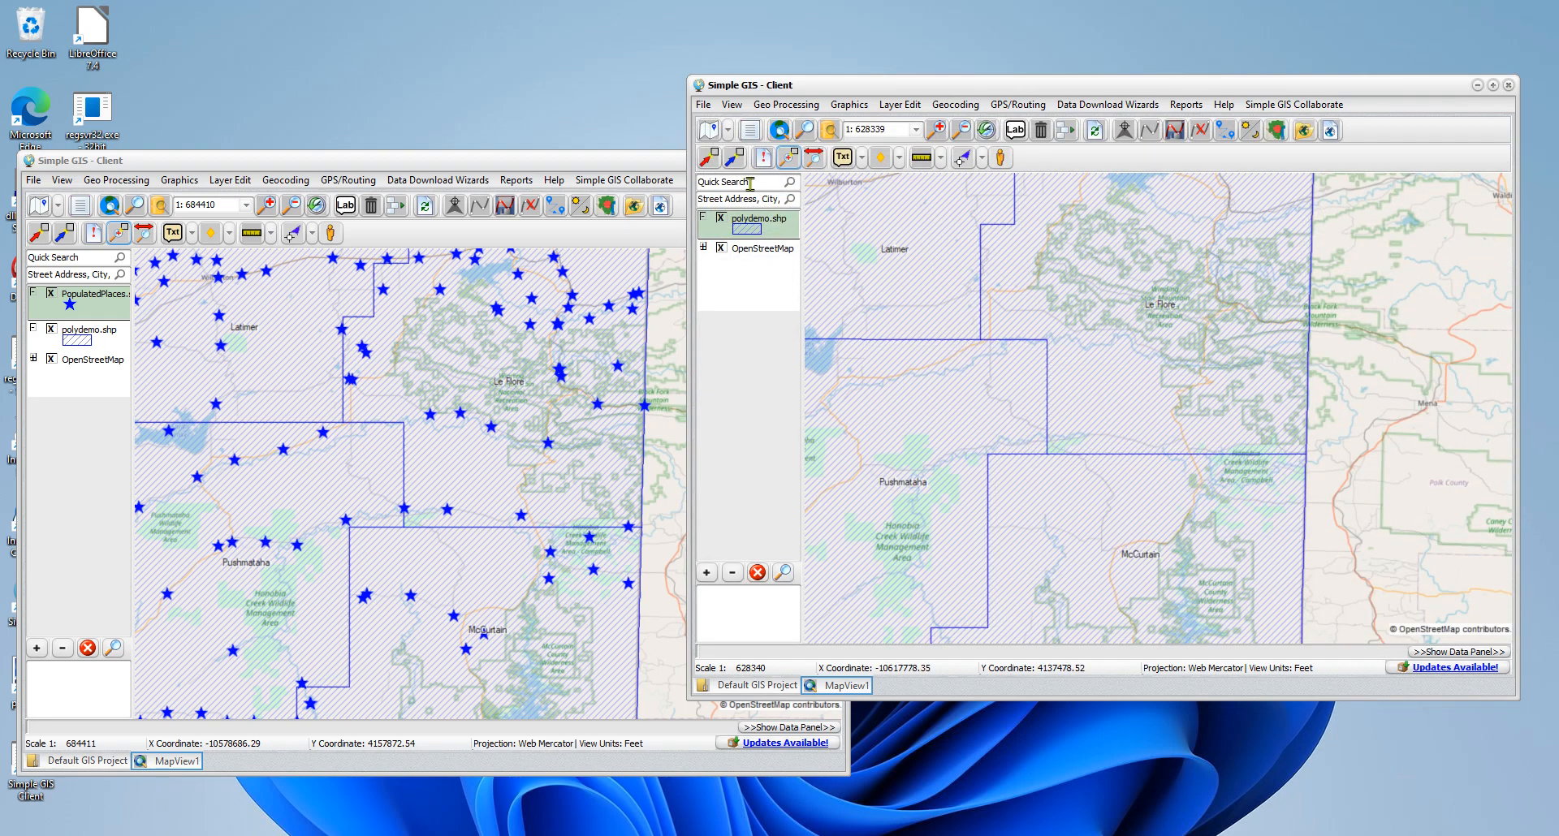
# Add the PopulatedPlaces.shp layer to the second client's map with its default layer properties.
pyautogui.click(712, 140)
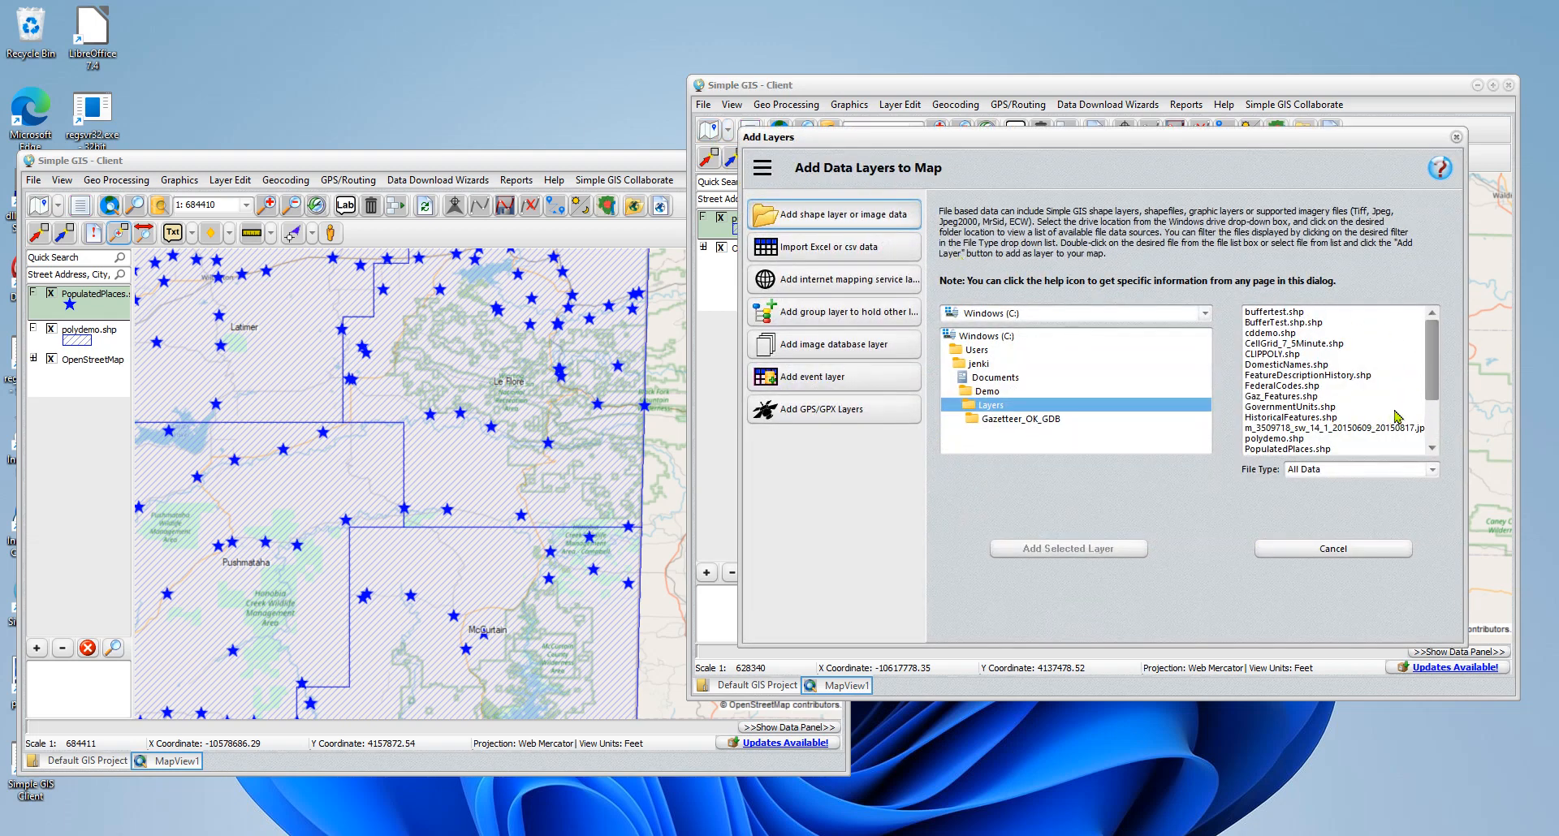
pyautogui.doubleClick(1308, 451)
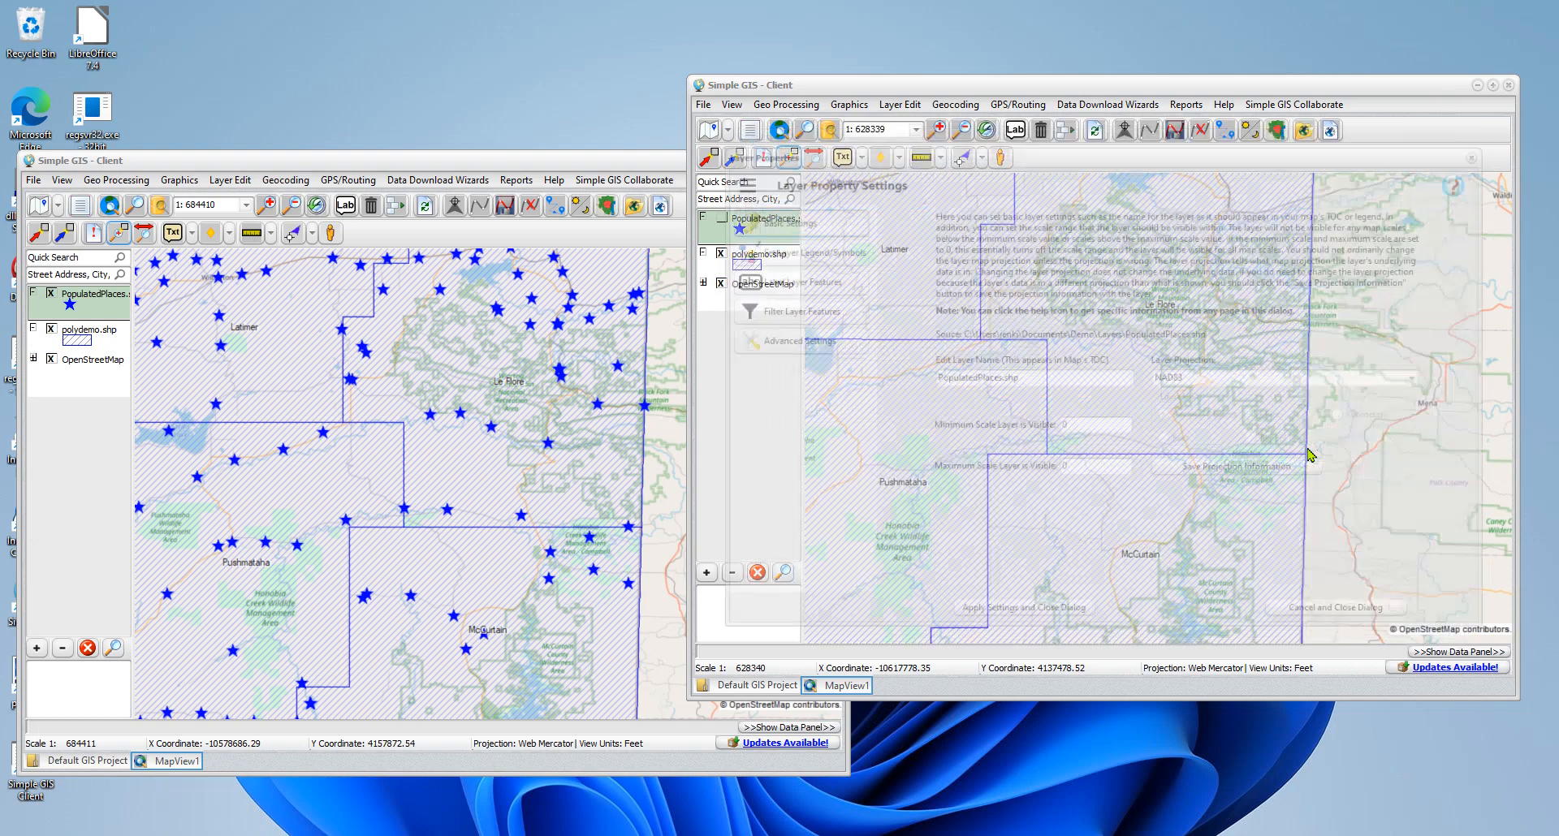
pyautogui.click(1017, 630)
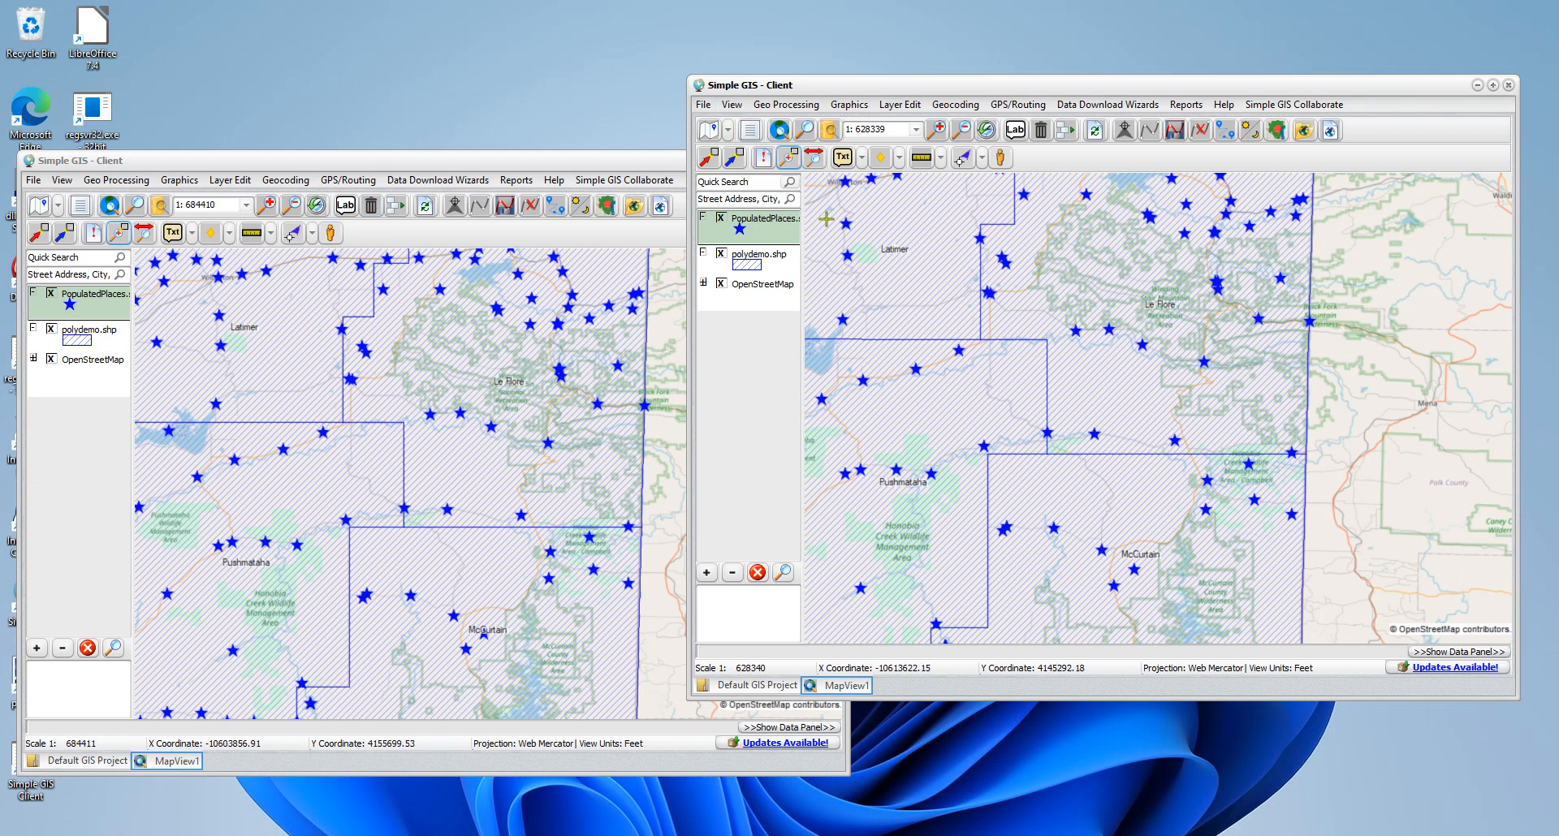
# Turn on layer editing for both the PopulatedPlaces and polydemo.shp layers in the first client.
pyautogui.rightClick(92, 302)
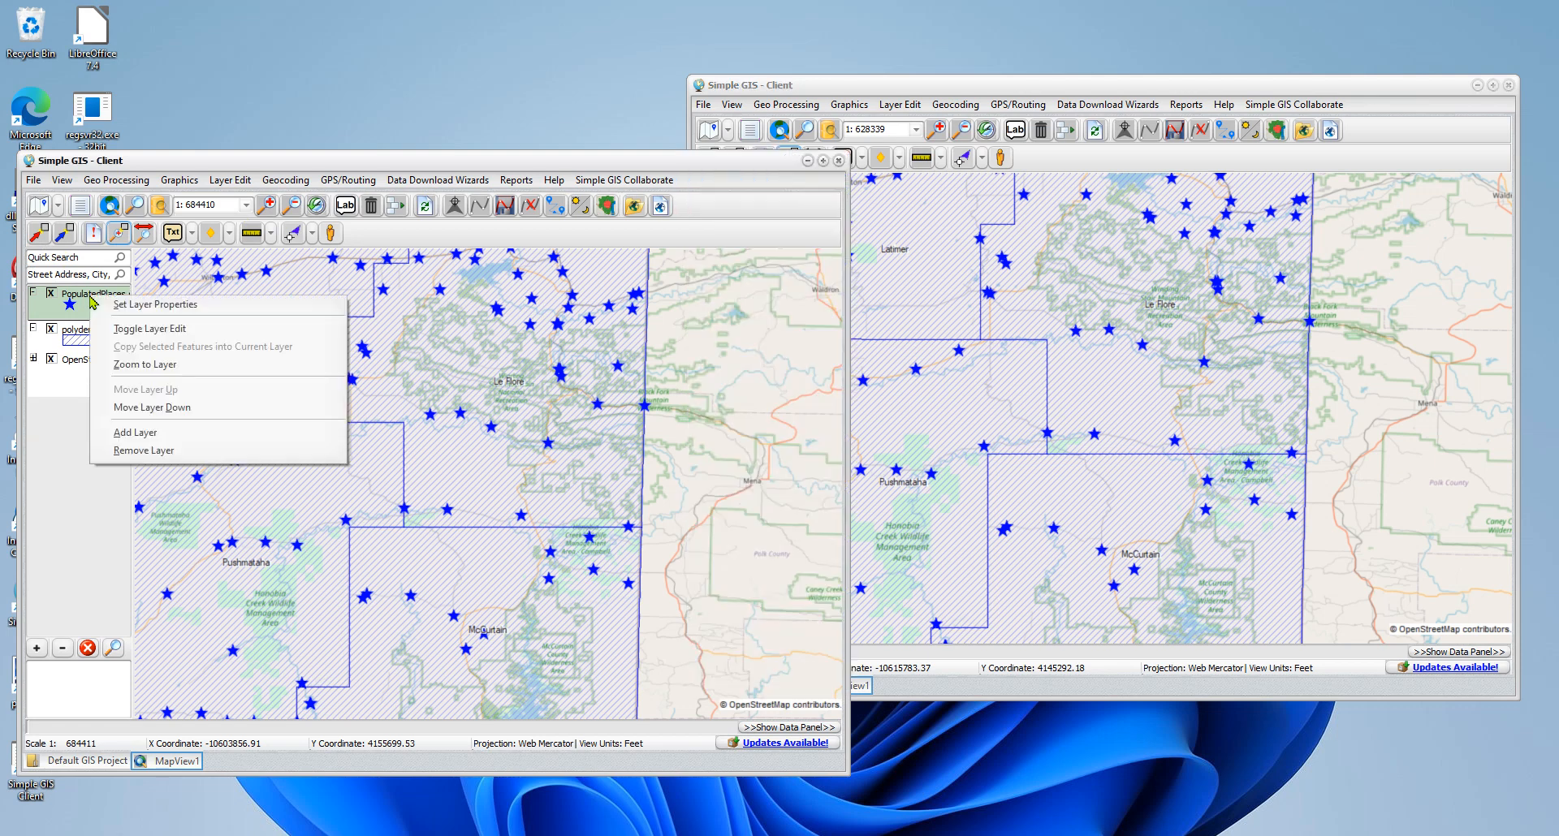
pyautogui.click(136, 329)
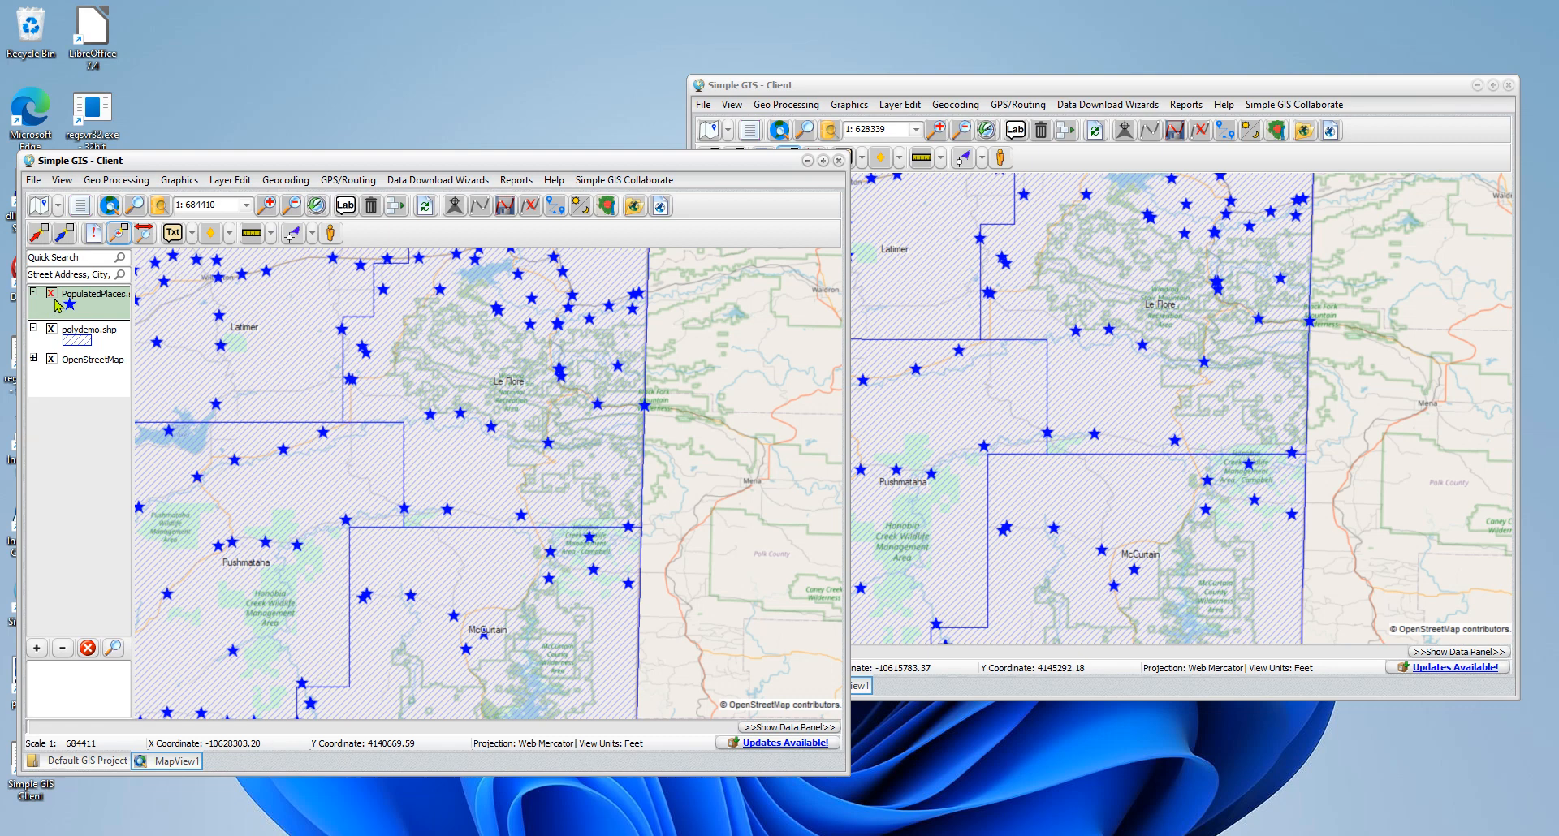
pyautogui.rightClick(85, 344)
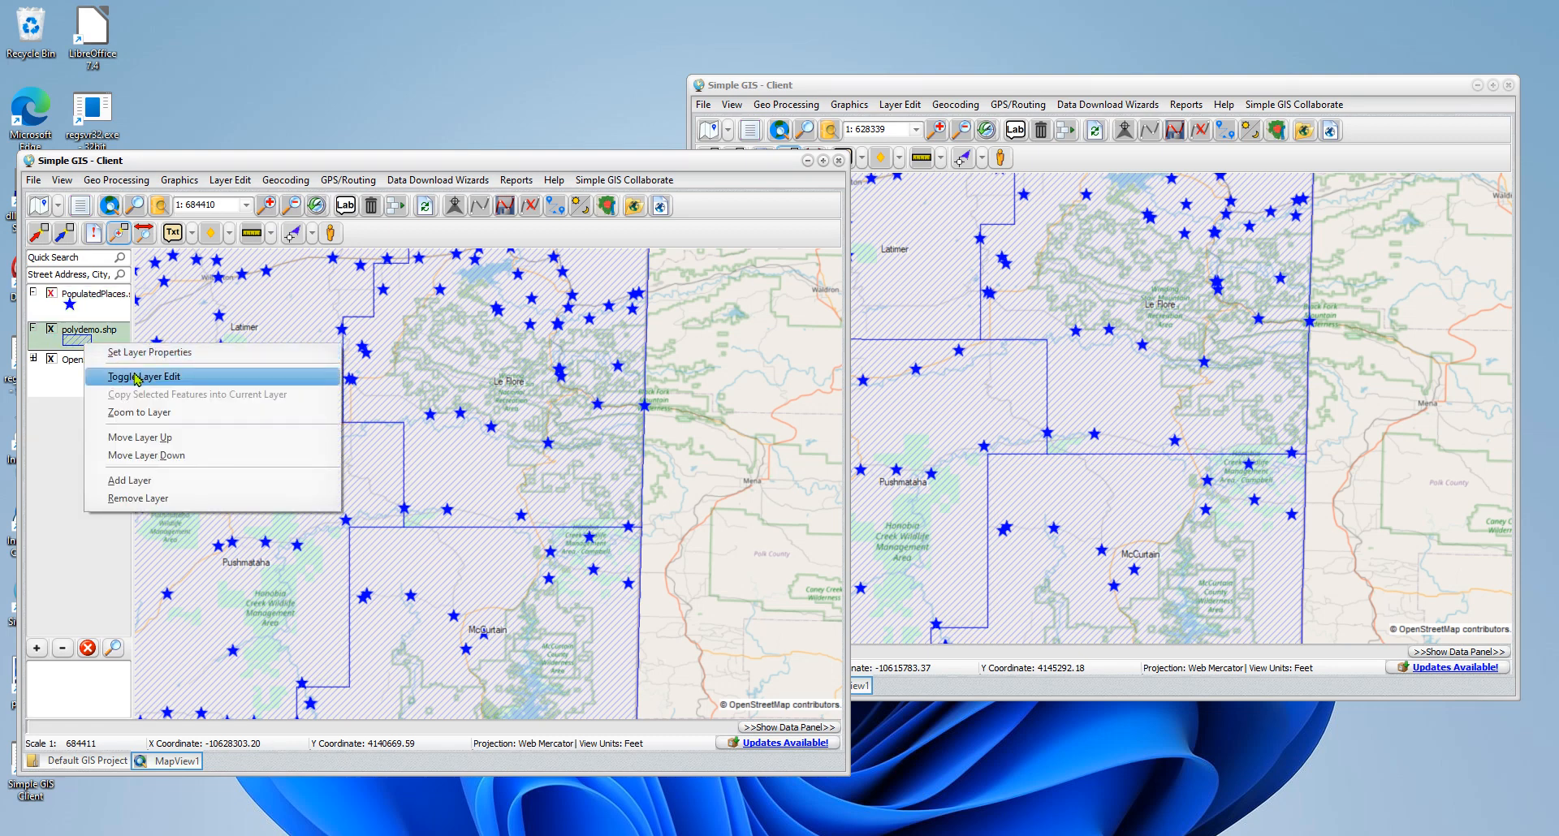
pyautogui.click(136, 377)
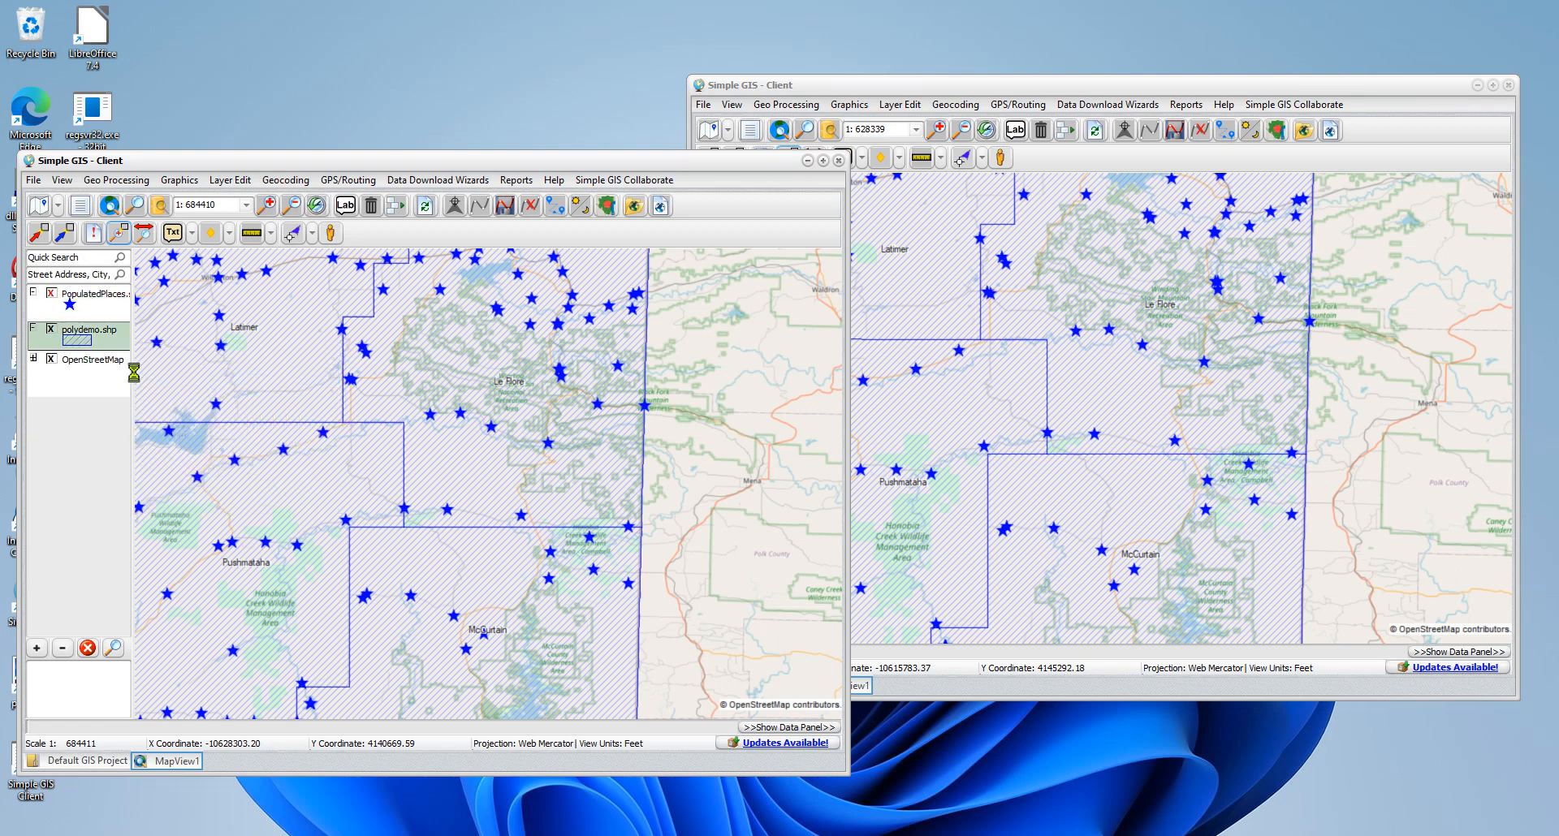
# Turn on layer editing for the PopulatedPlaces and polydemo.shp layers in the second client.
pyautogui.click(985, 91)
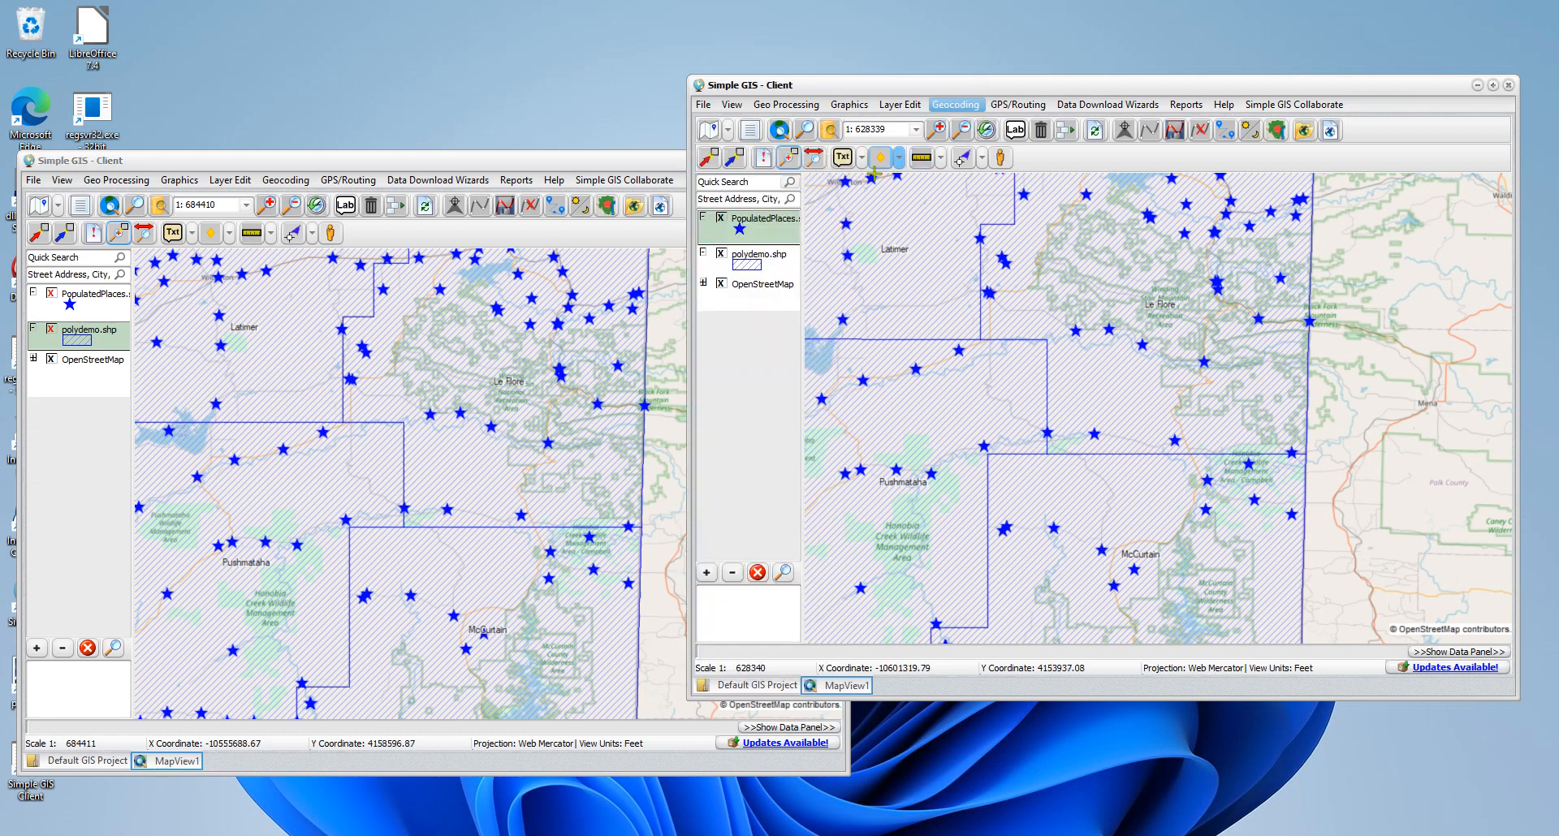
pyautogui.rightClick(773, 237)
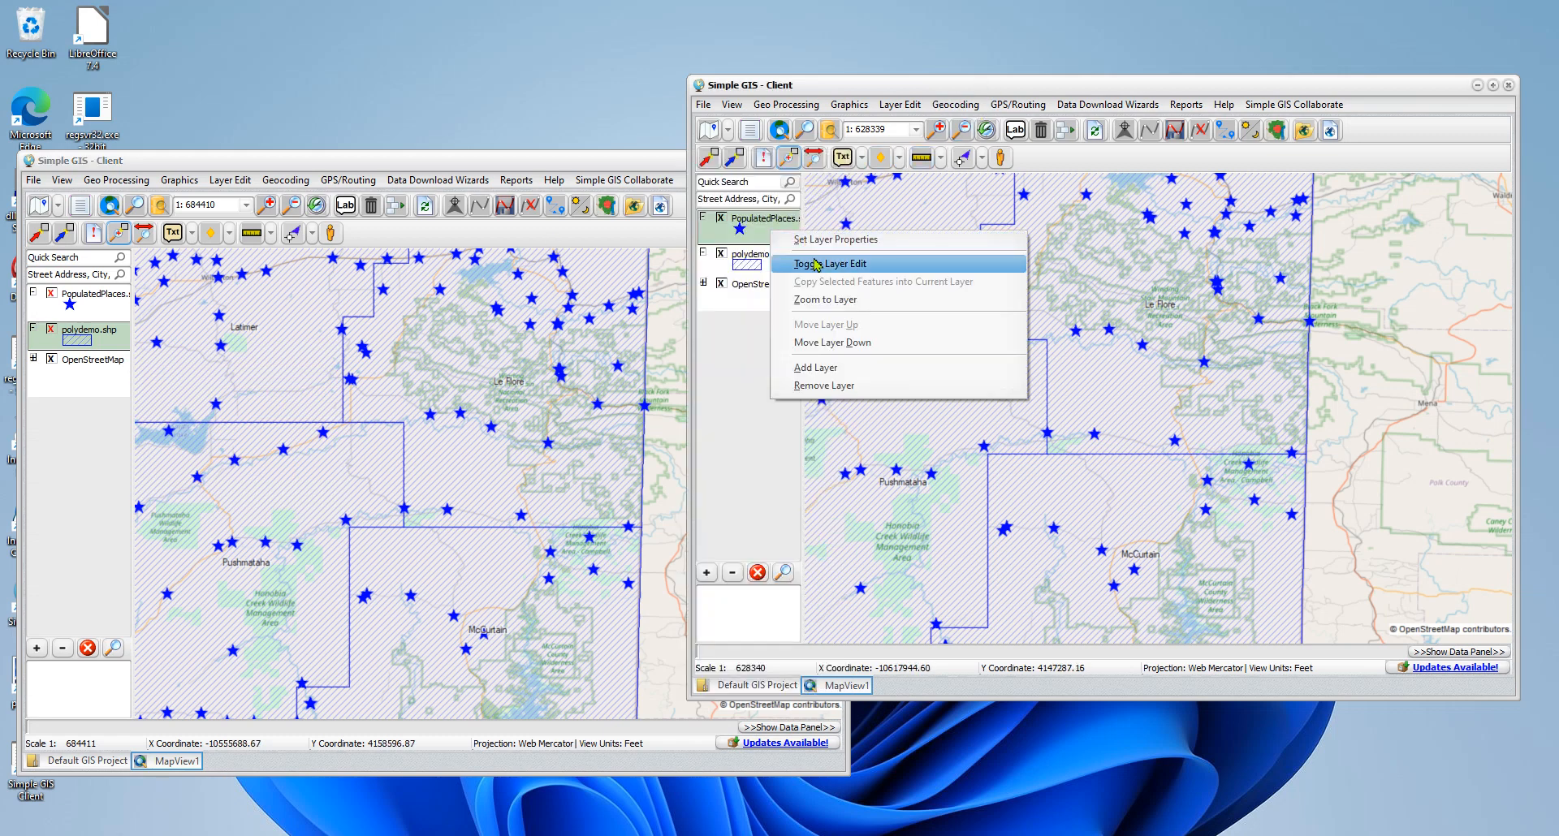
pyautogui.click(783, 254)
pyautogui.rightClick(754, 262)
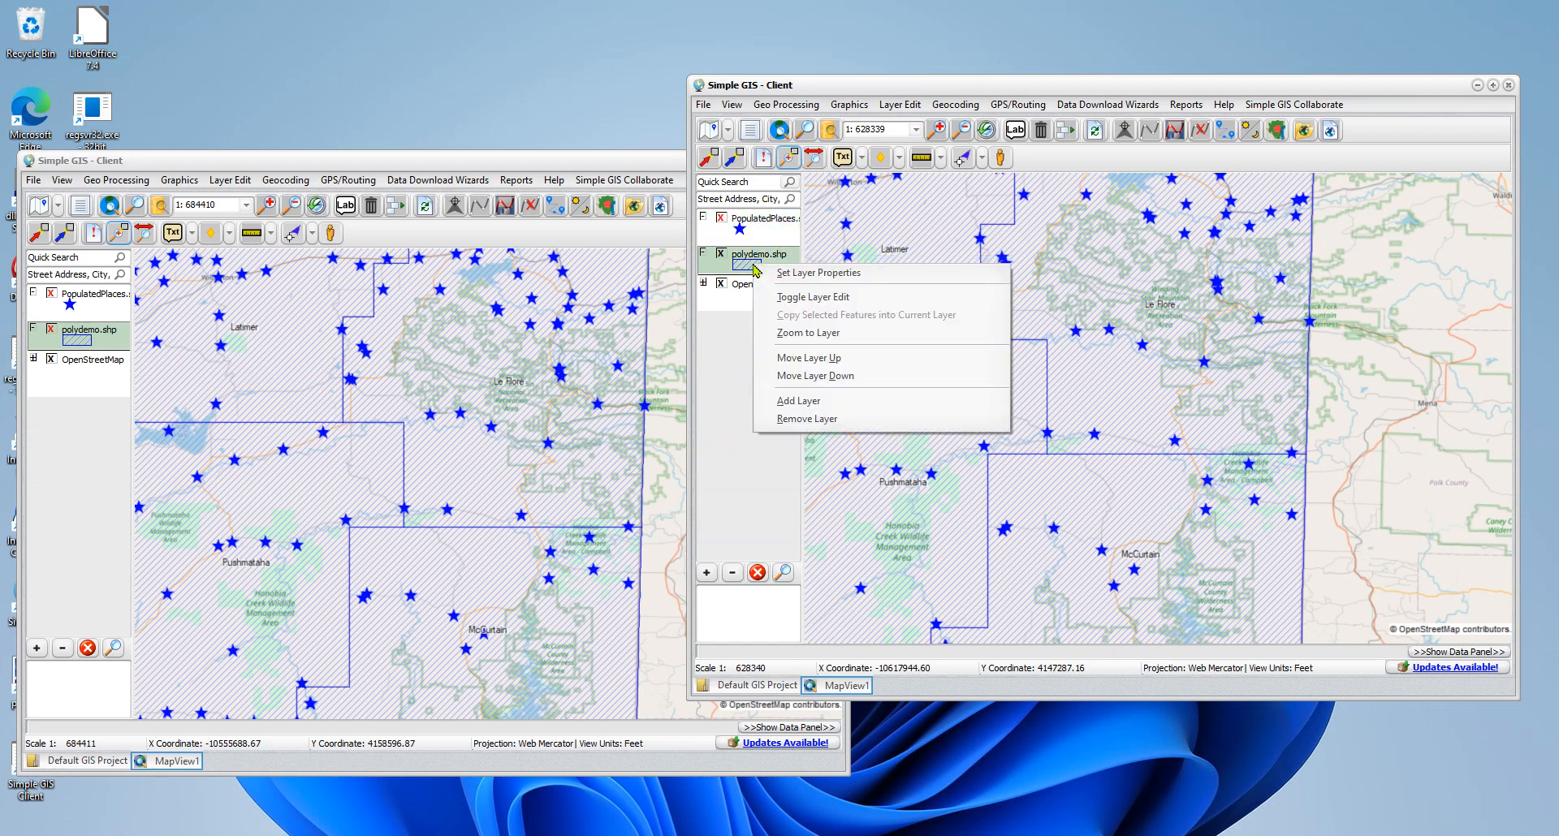
pyautogui.click(814, 296)
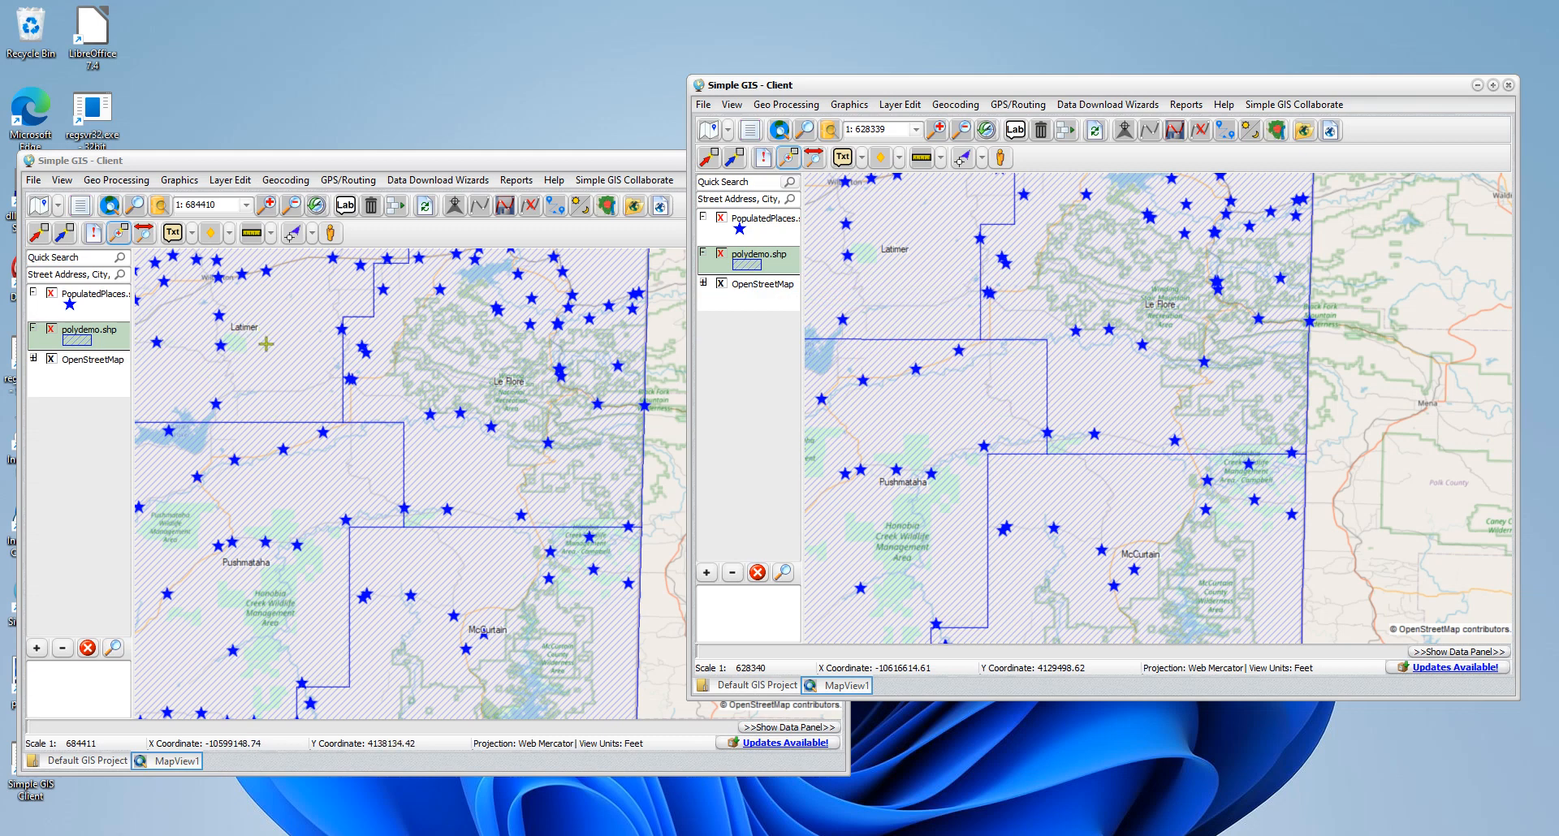
# In the first client's PopulatedPlaces layer, change the Muse point's feature name to "Muse - Test Edit of Attribute Data" and save it.
pyautogui.click(84, 300)
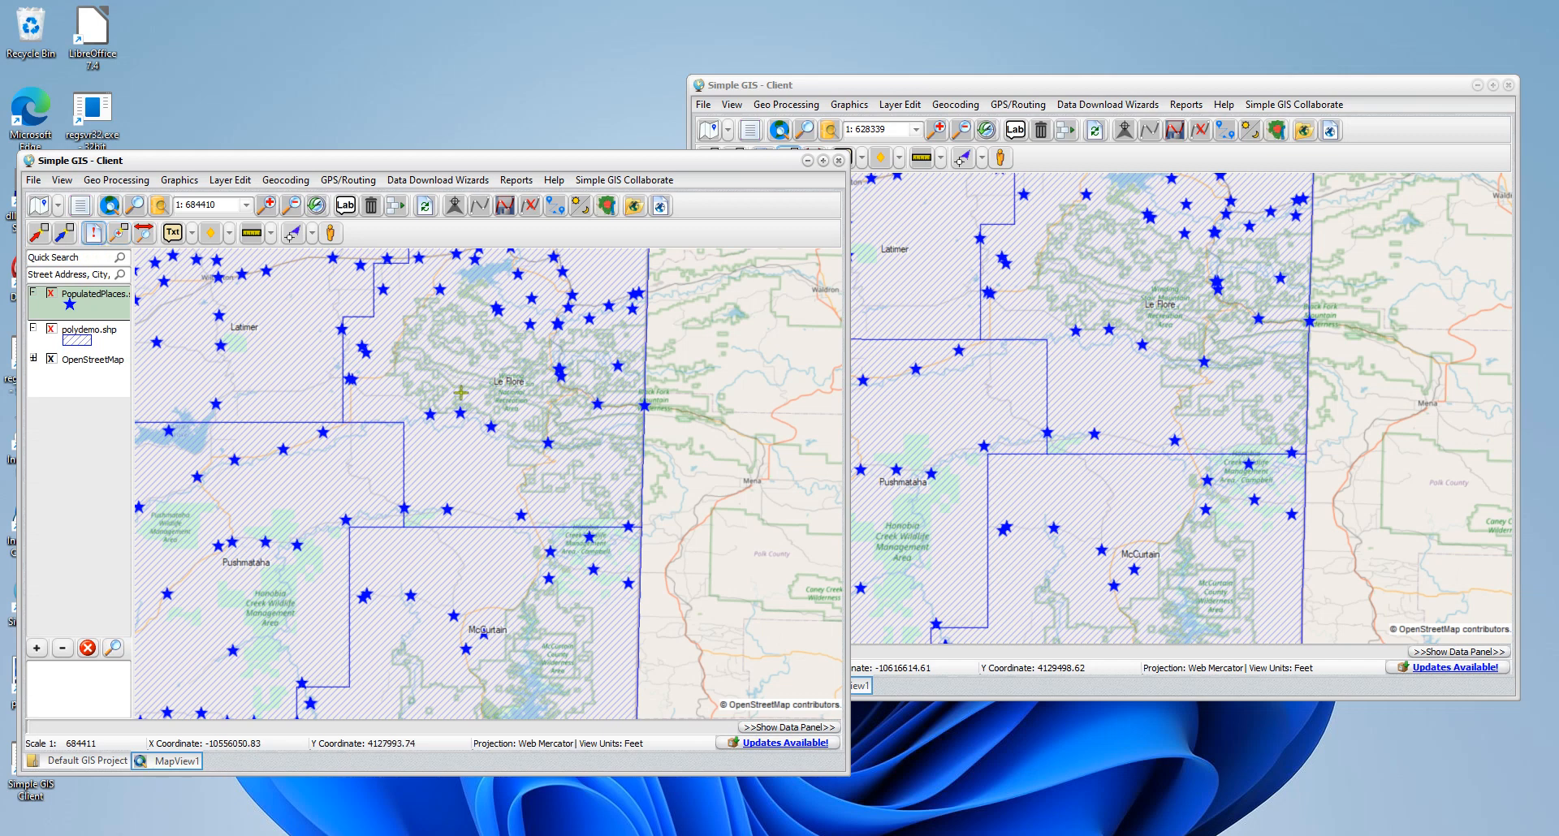
pyautogui.click(491, 427)
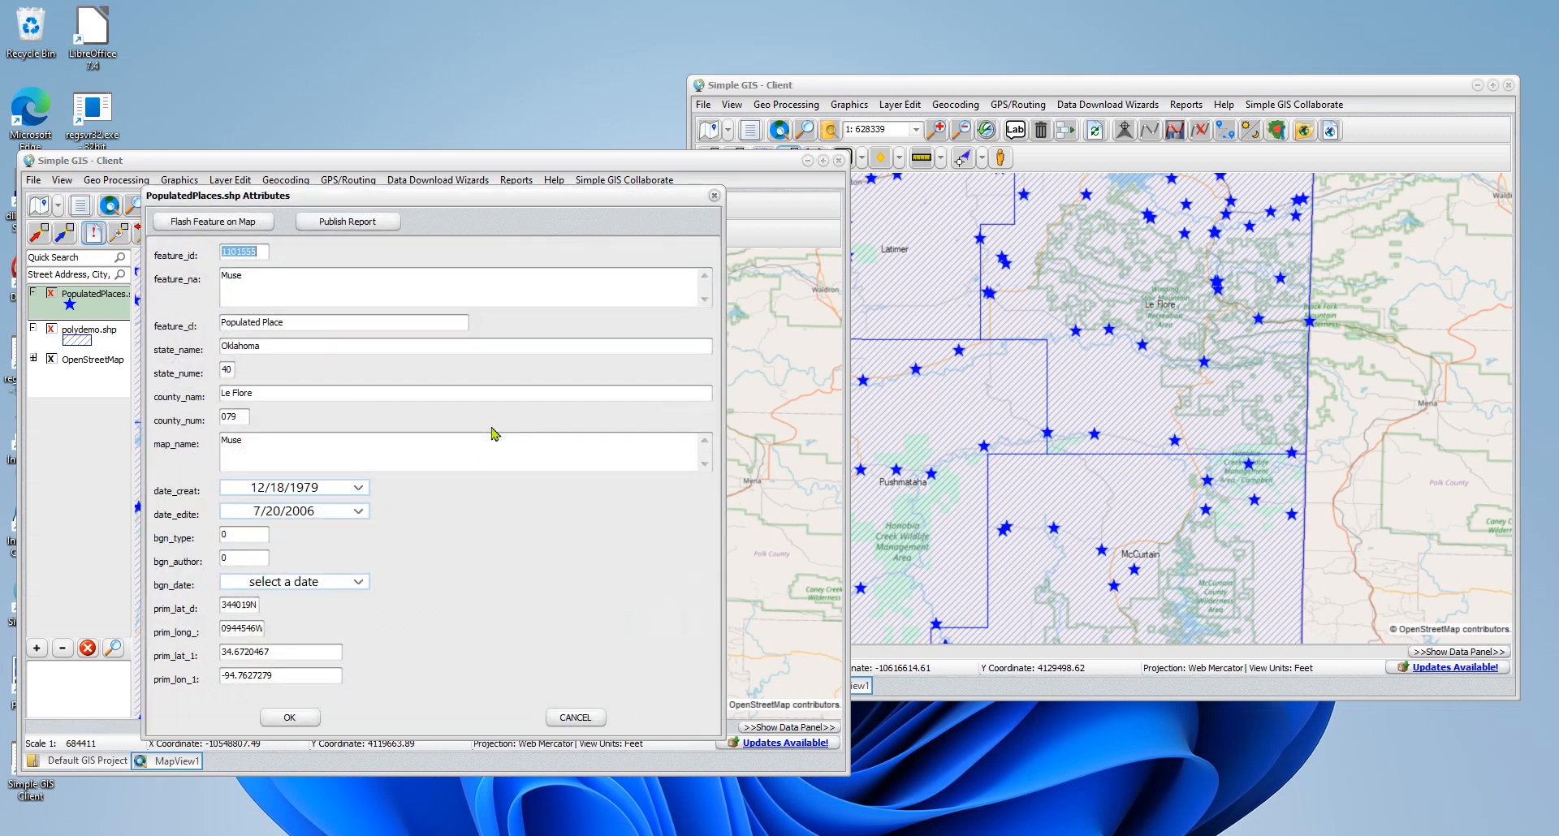
pyautogui.click(287, 275)
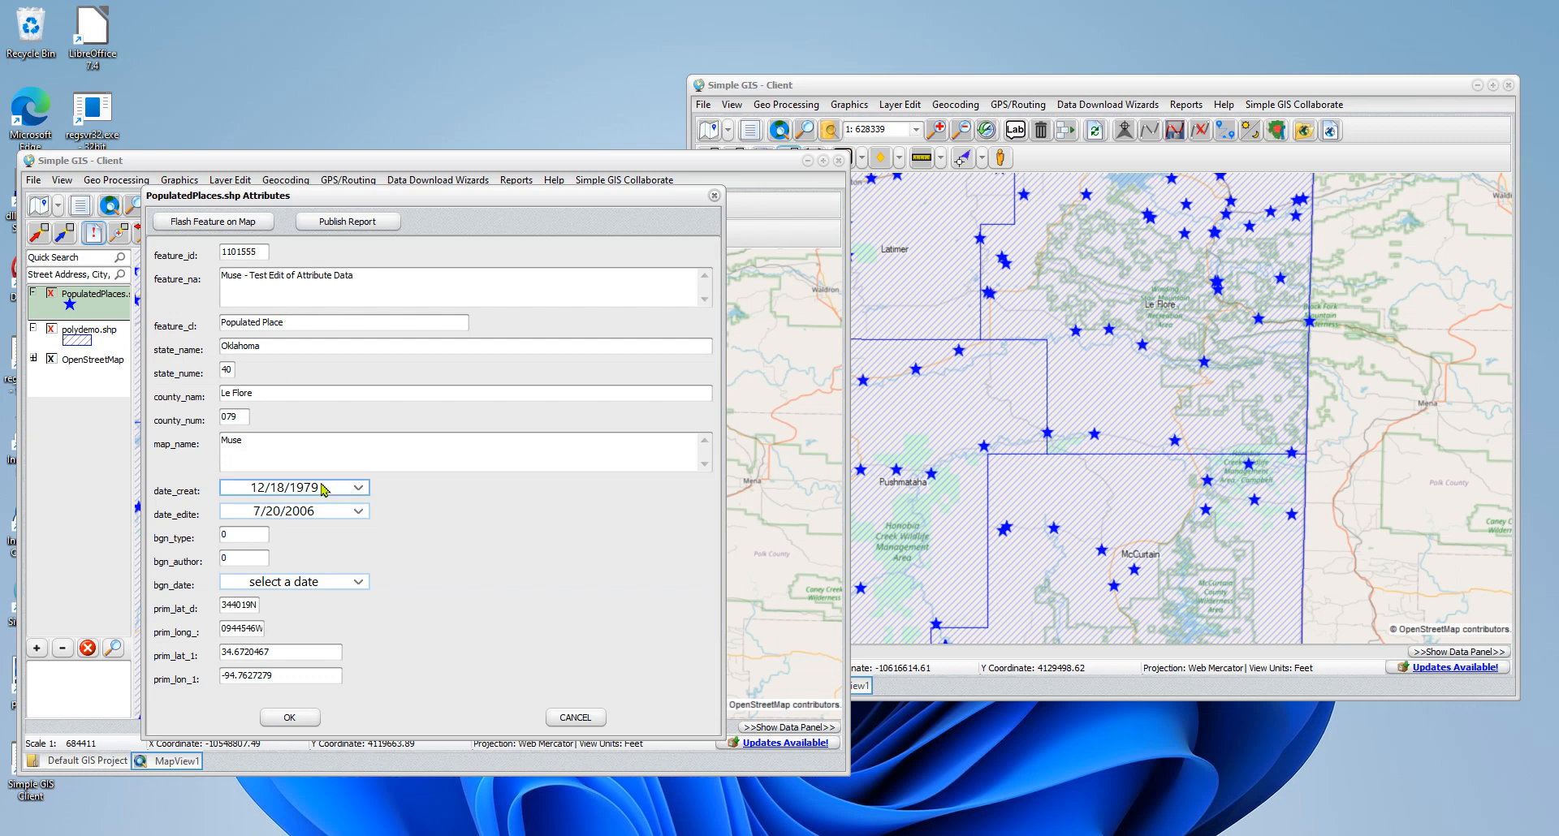
pyautogui.click(307, 726)
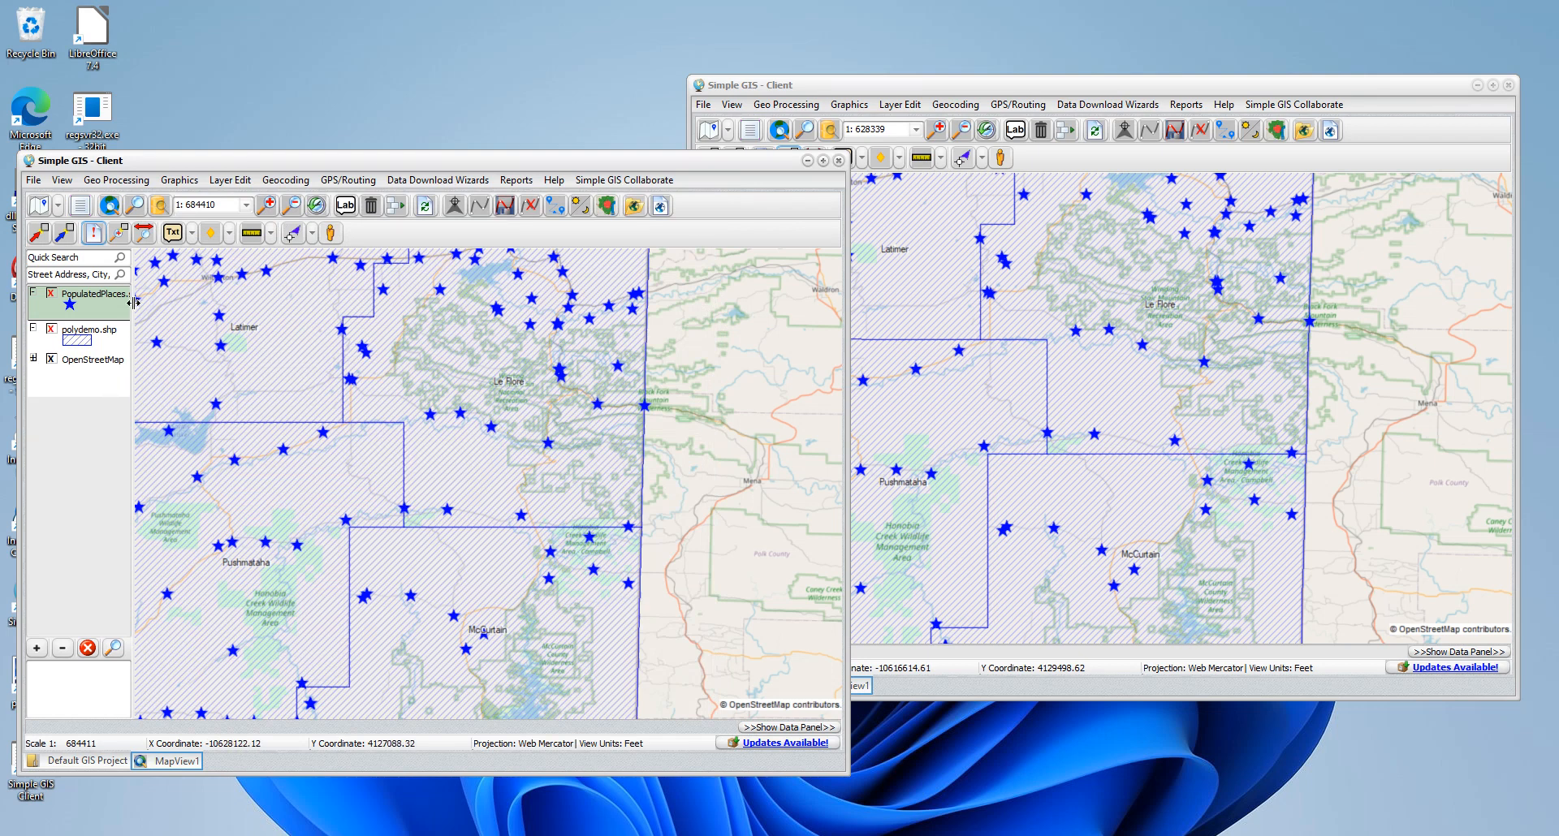
# Check the attributes of the neighbouring Lenox point and the edited Muse point in the first client, closing each without changes.
pyautogui.click(459, 410)
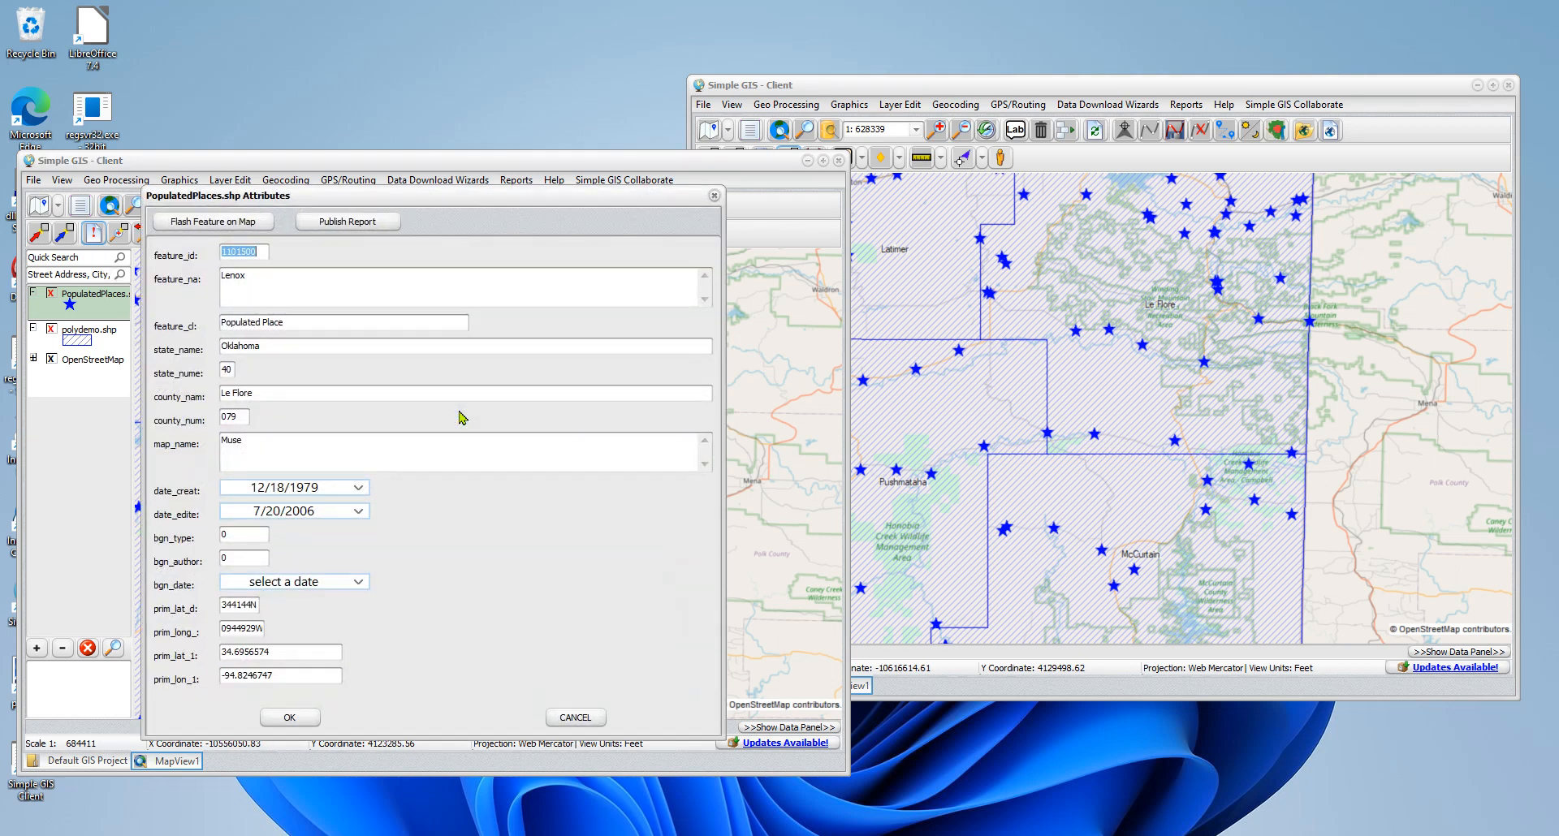
pyautogui.click(560, 716)
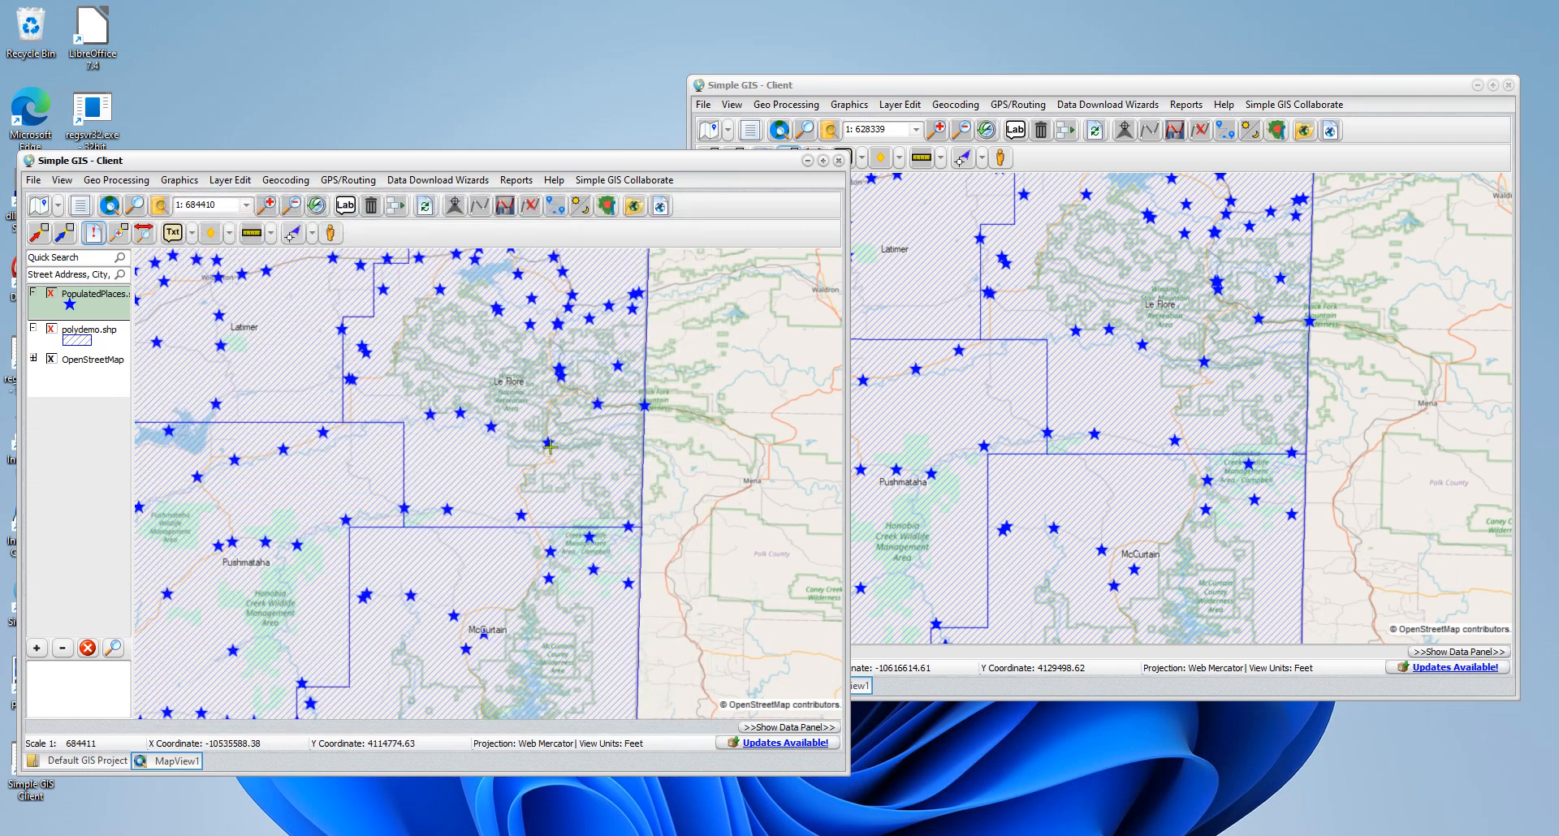
pyautogui.click(492, 427)
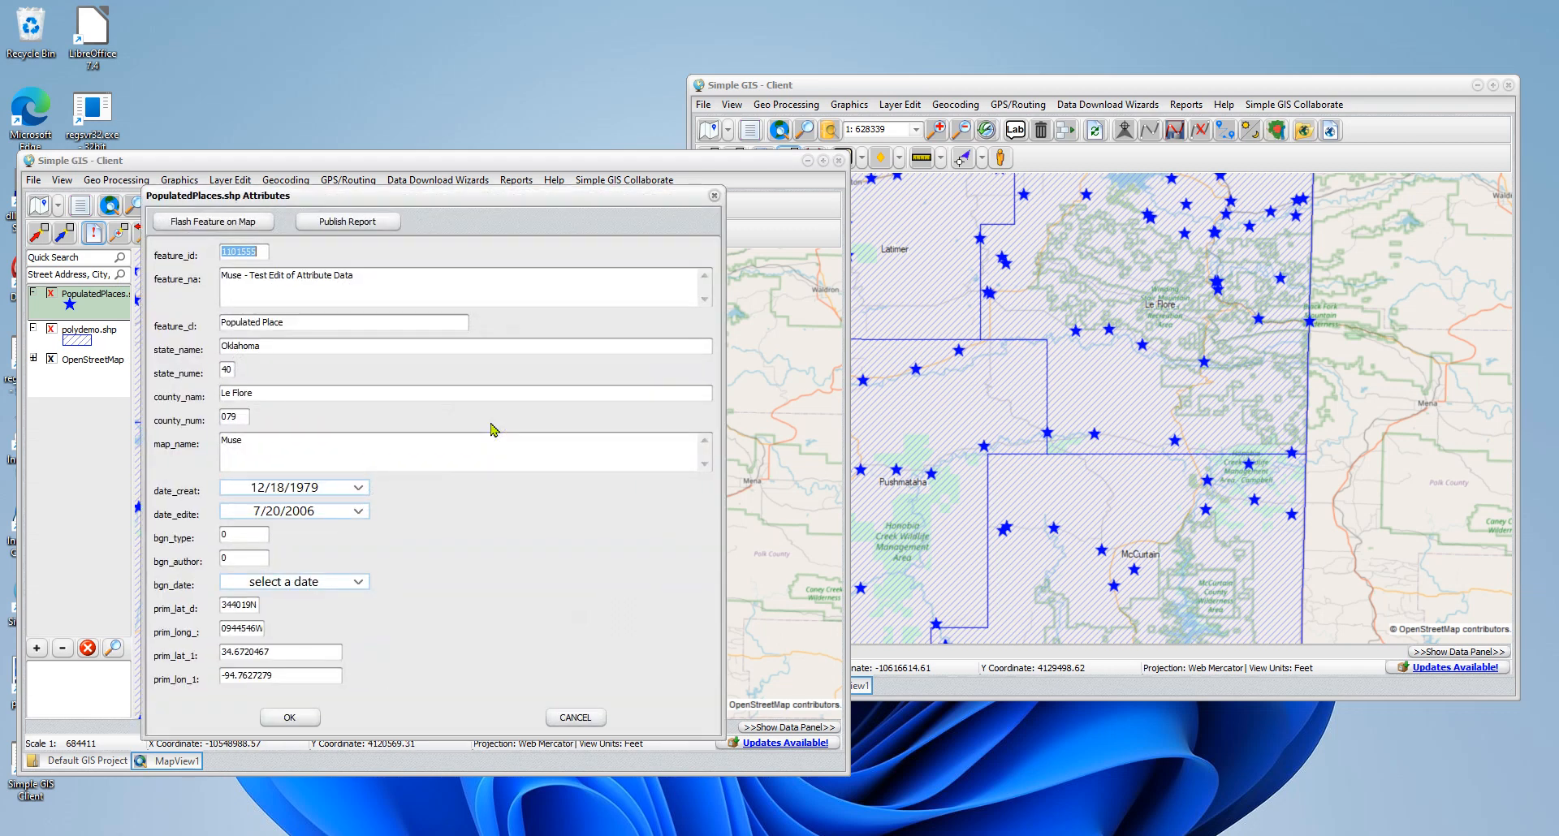
pyautogui.click(560, 717)
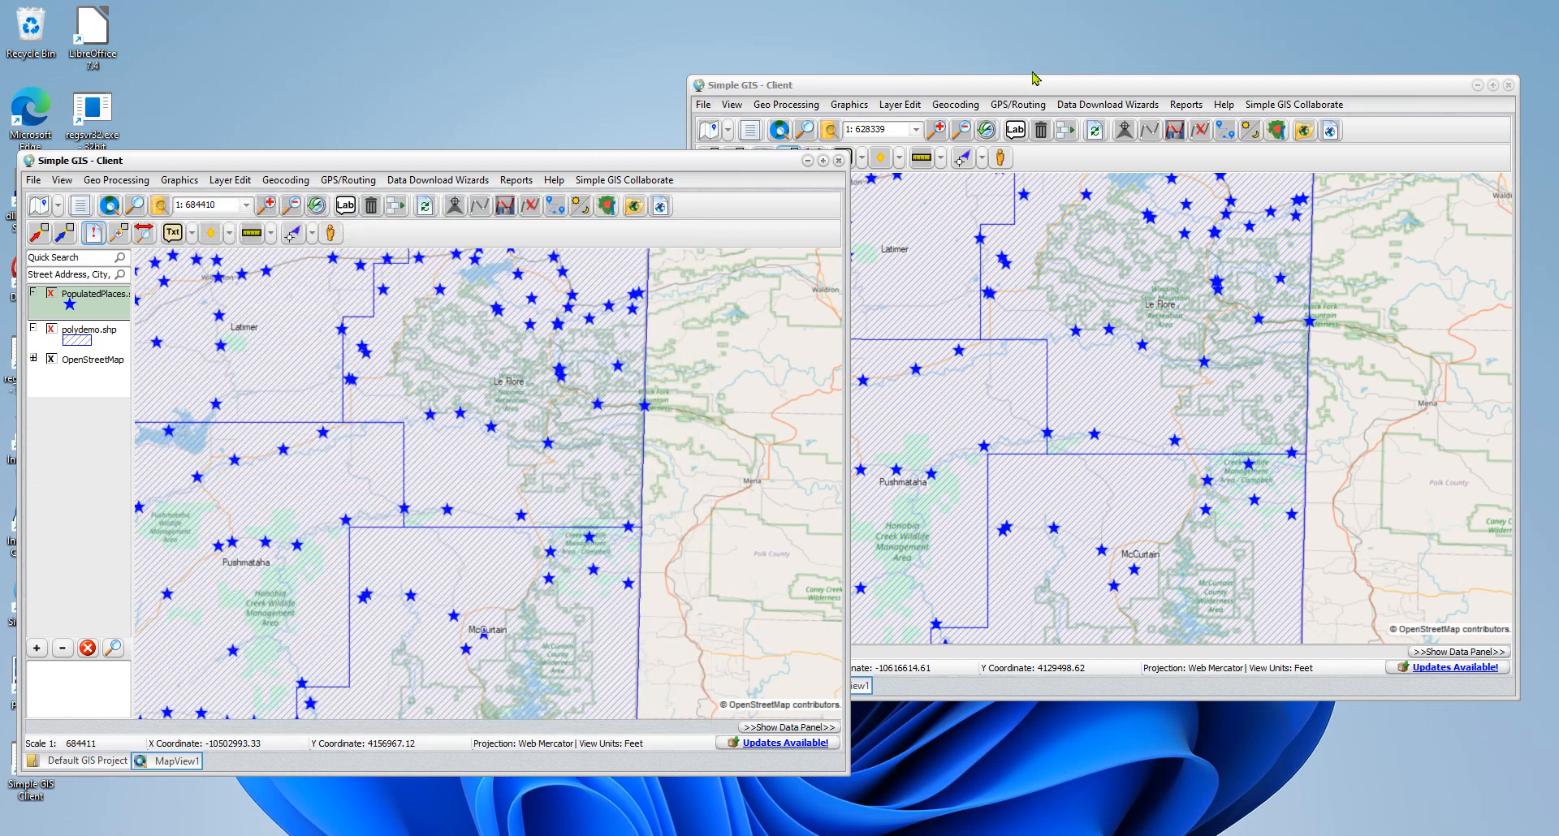
# In the second client, check the edited Muse point's attributes in the PopulatedPlaces layer and close them without changes.
pyautogui.click(1116, 91)
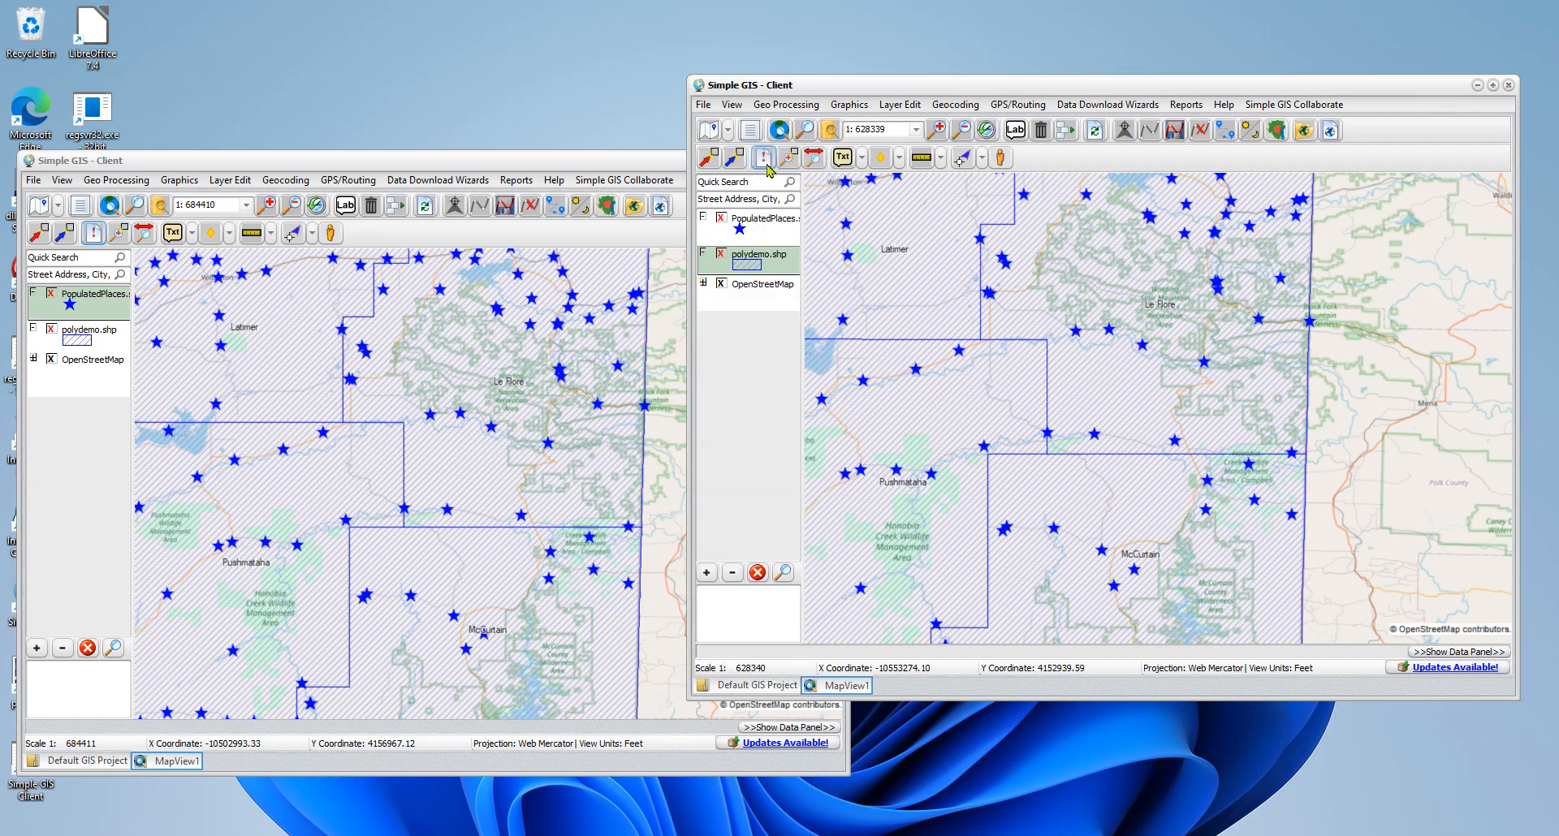
pyautogui.click(770, 227)
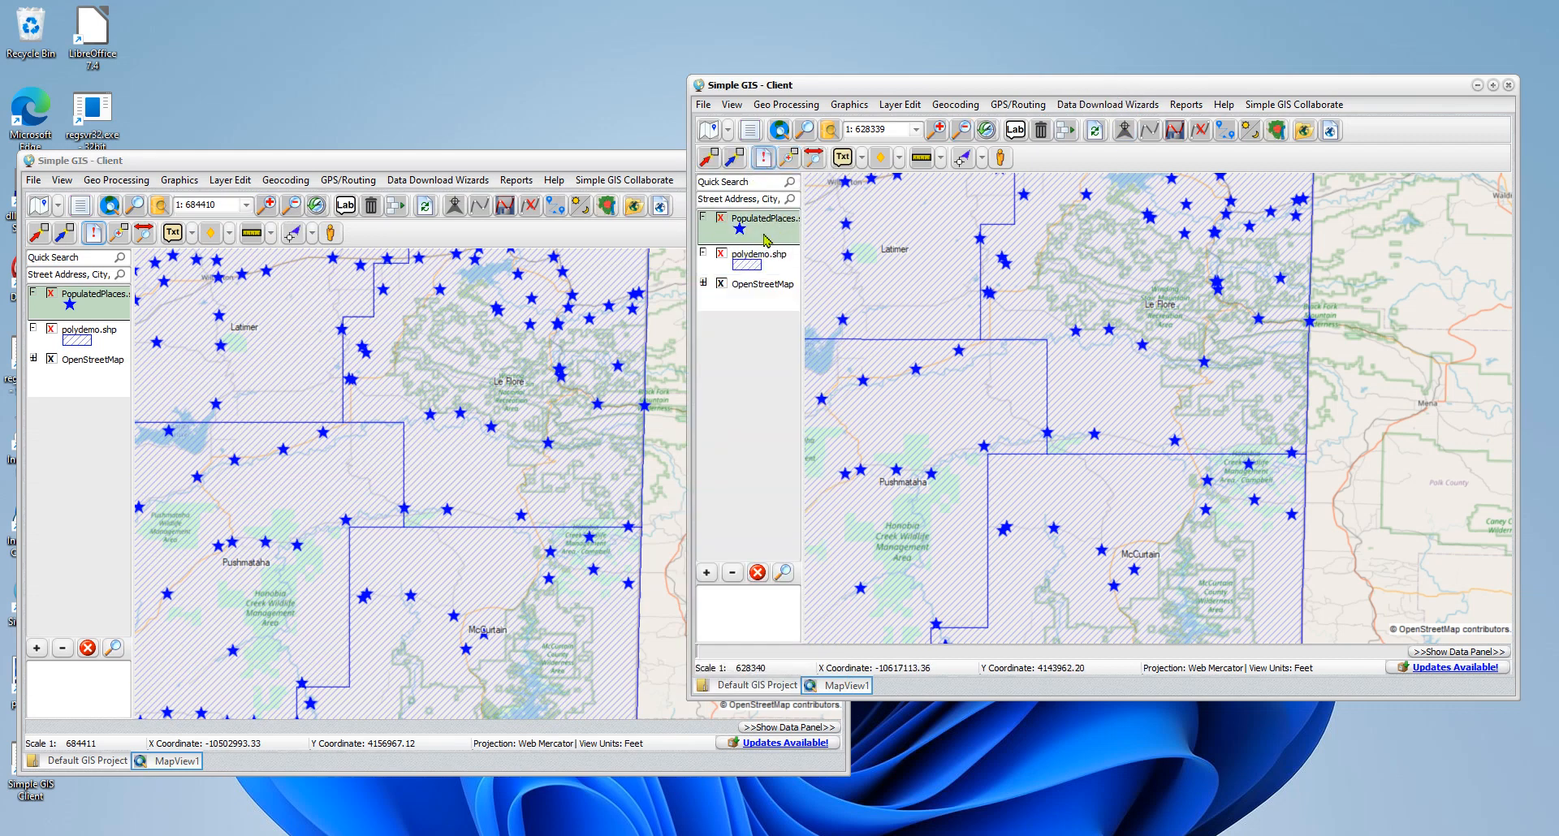
pyautogui.click(1142, 344)
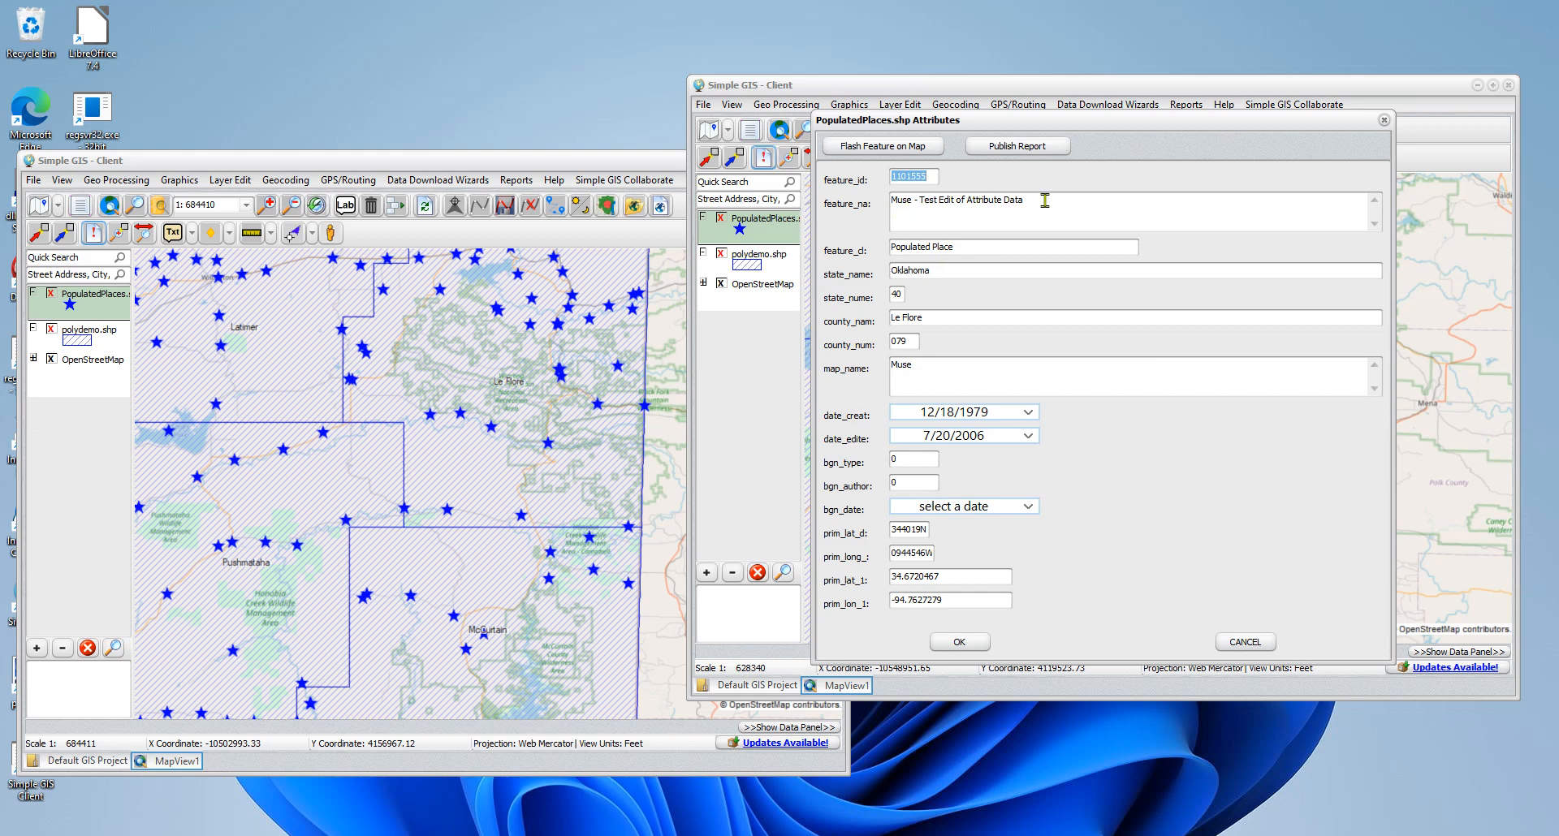
pyautogui.click(1243, 642)
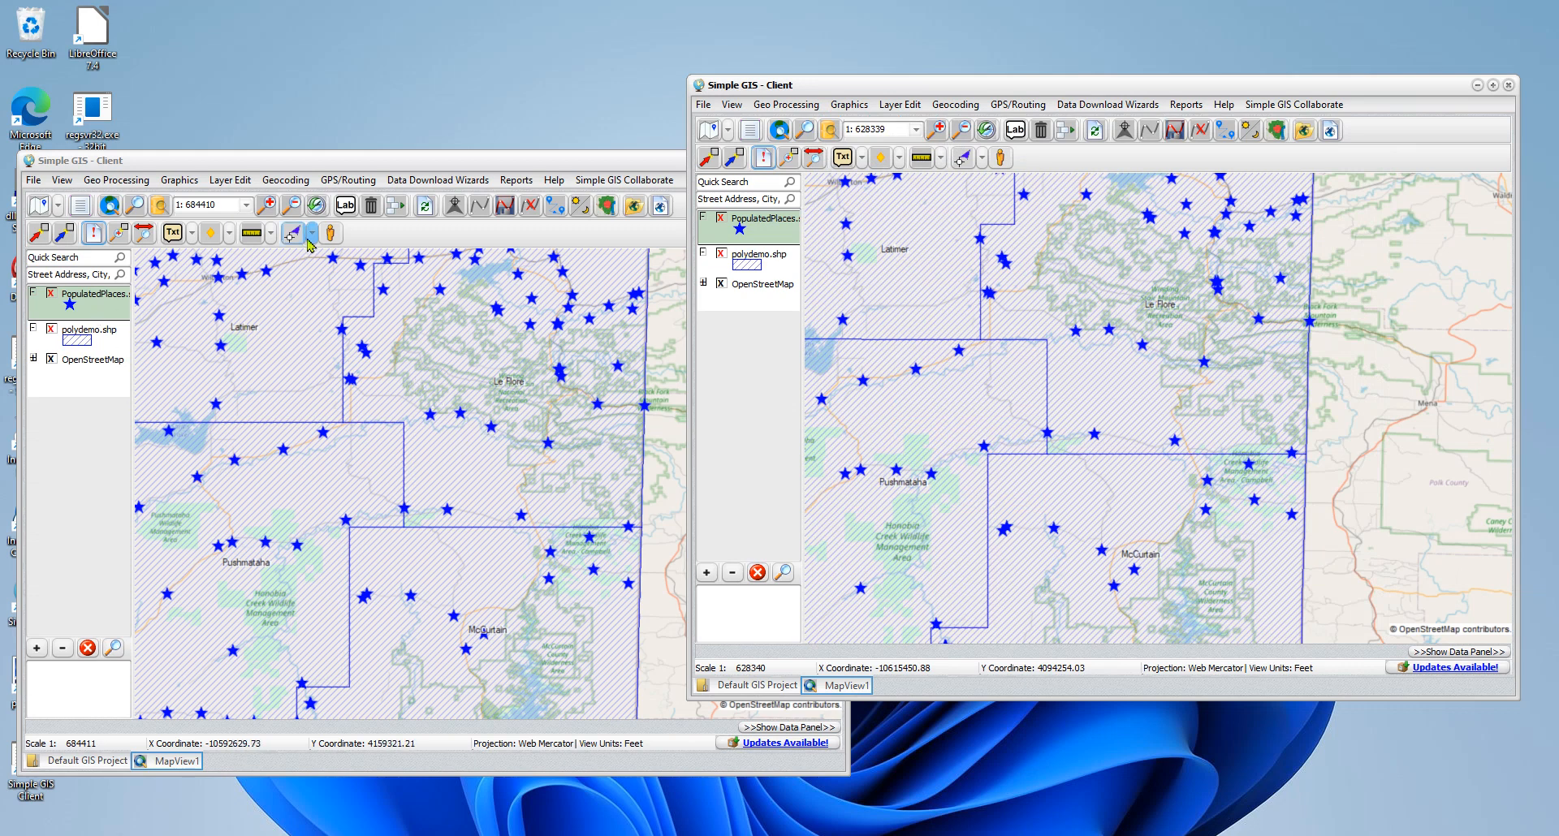
# In the first client's PopulatedPlaces layer, use Edit Feature to move the Muse point a short distance southwest.
pyautogui.click(94, 298)
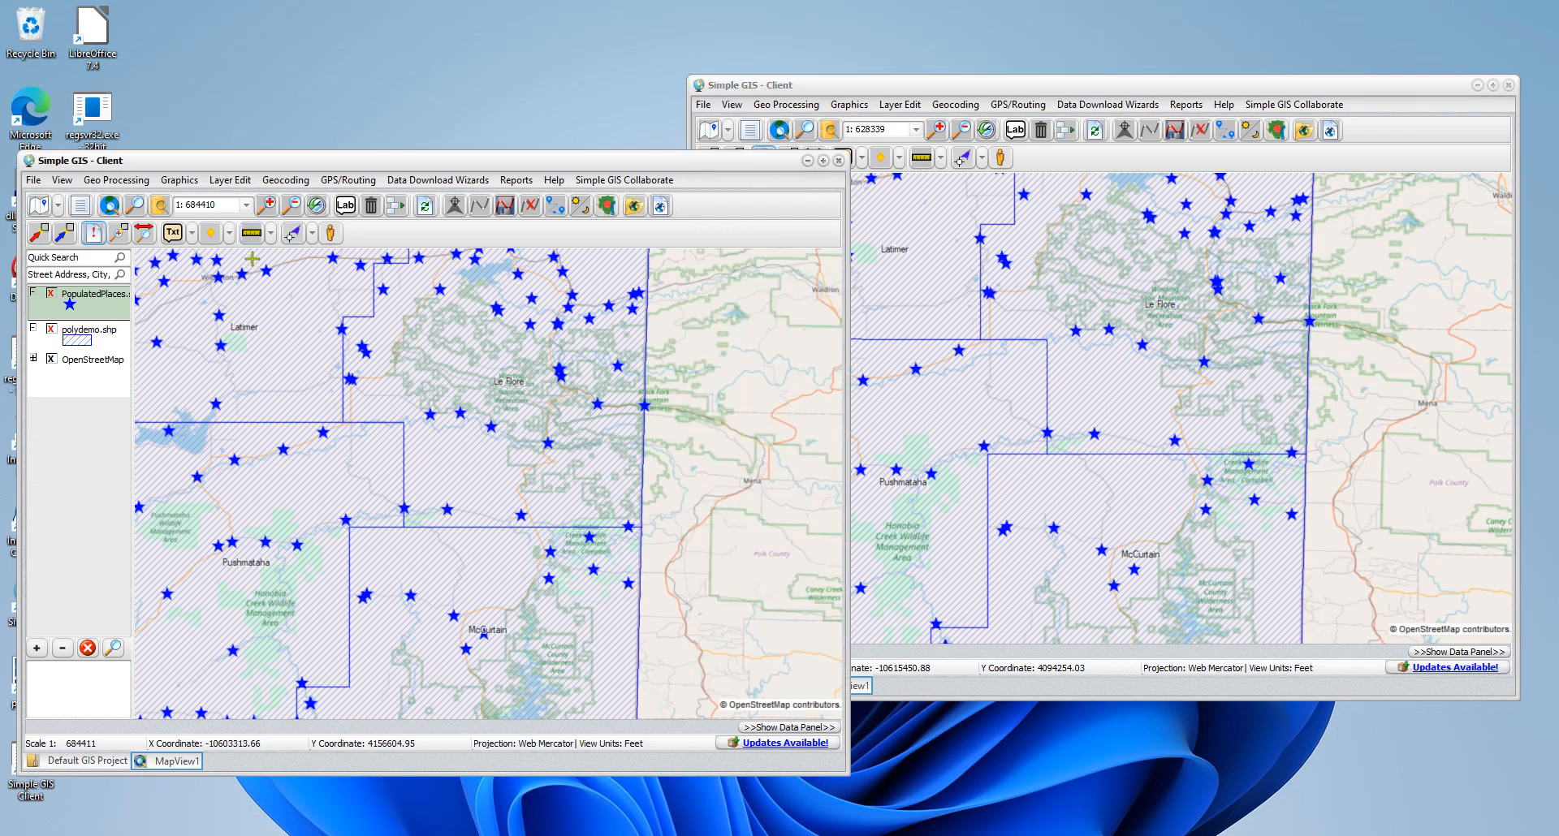
pyautogui.click(314, 233)
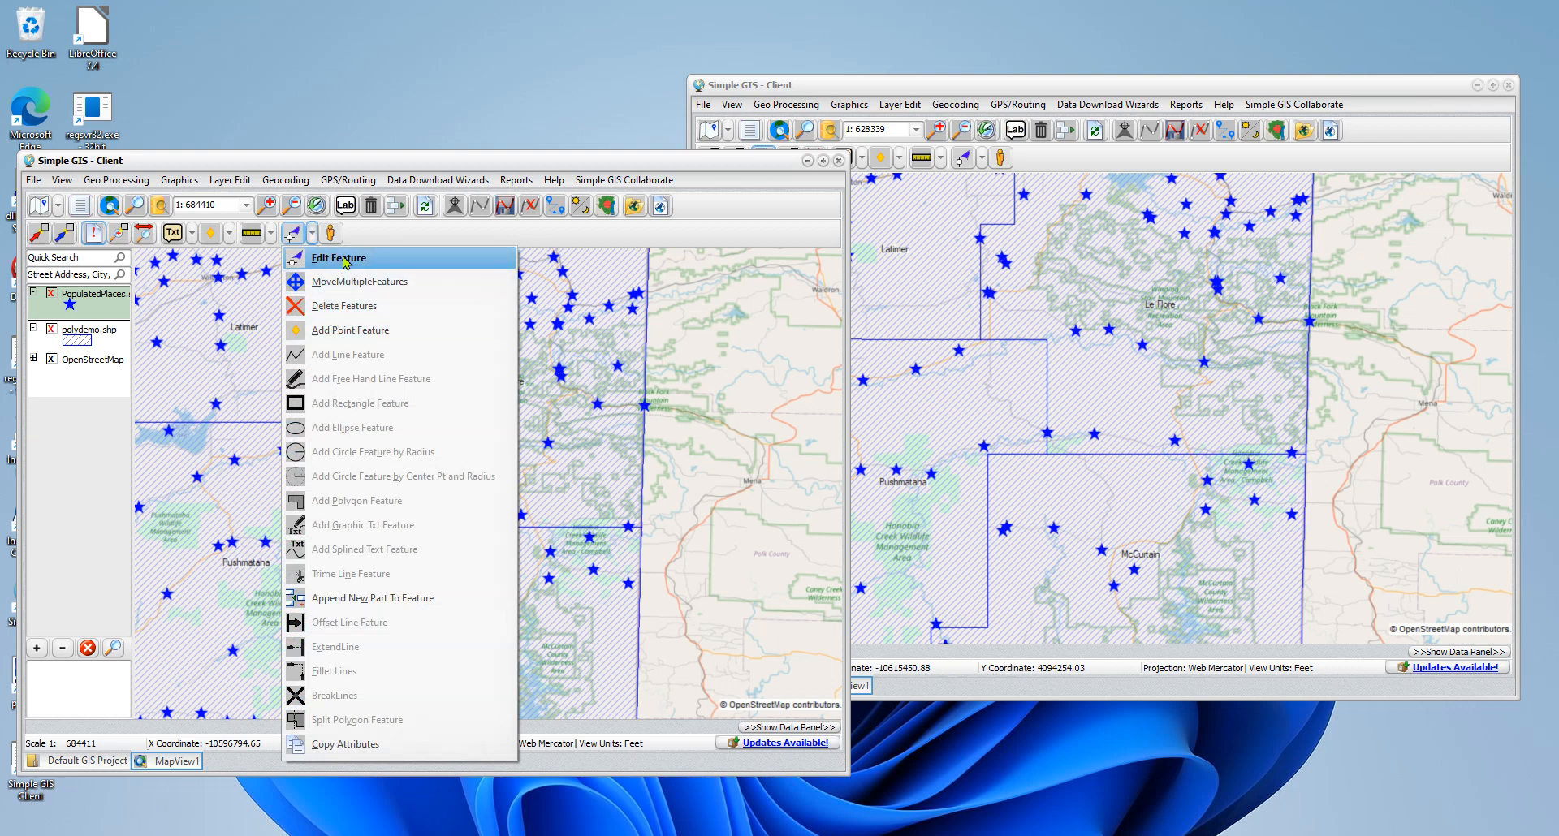
pyautogui.click(340, 258)
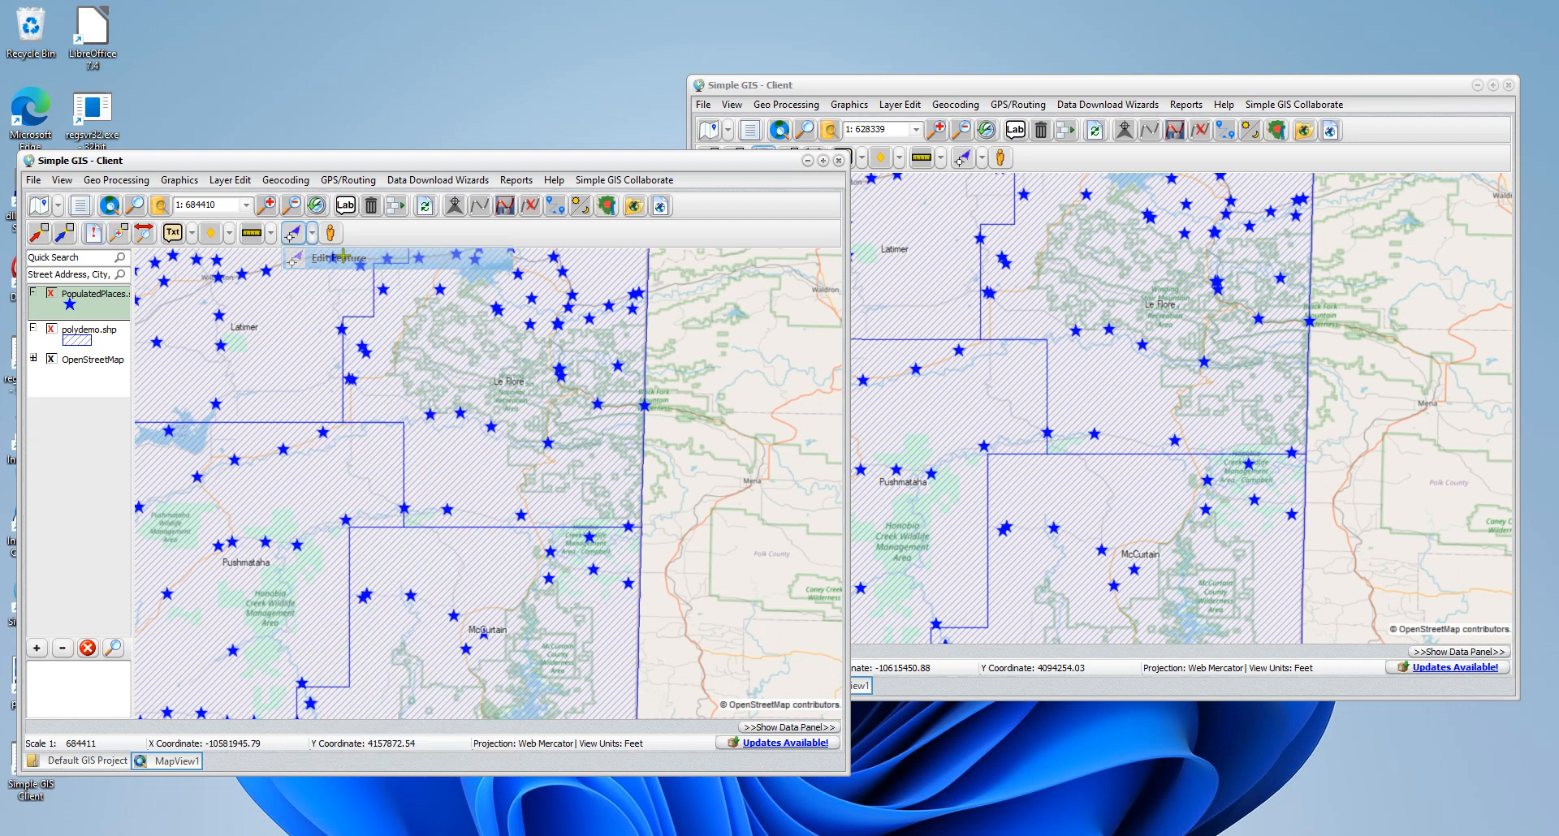
pyautogui.click(490, 427)
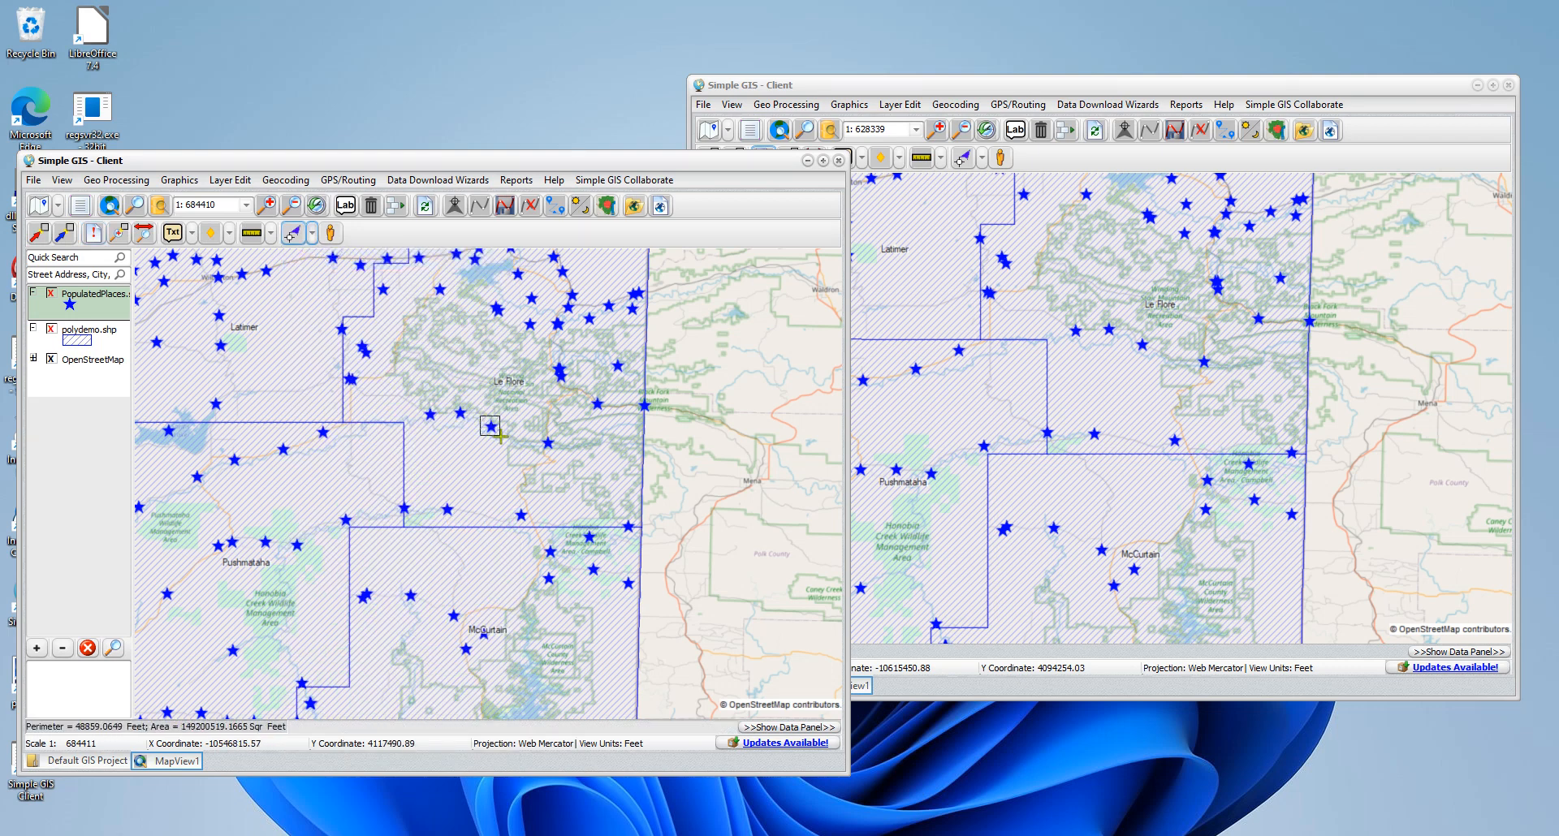
pyautogui.click(492, 428)
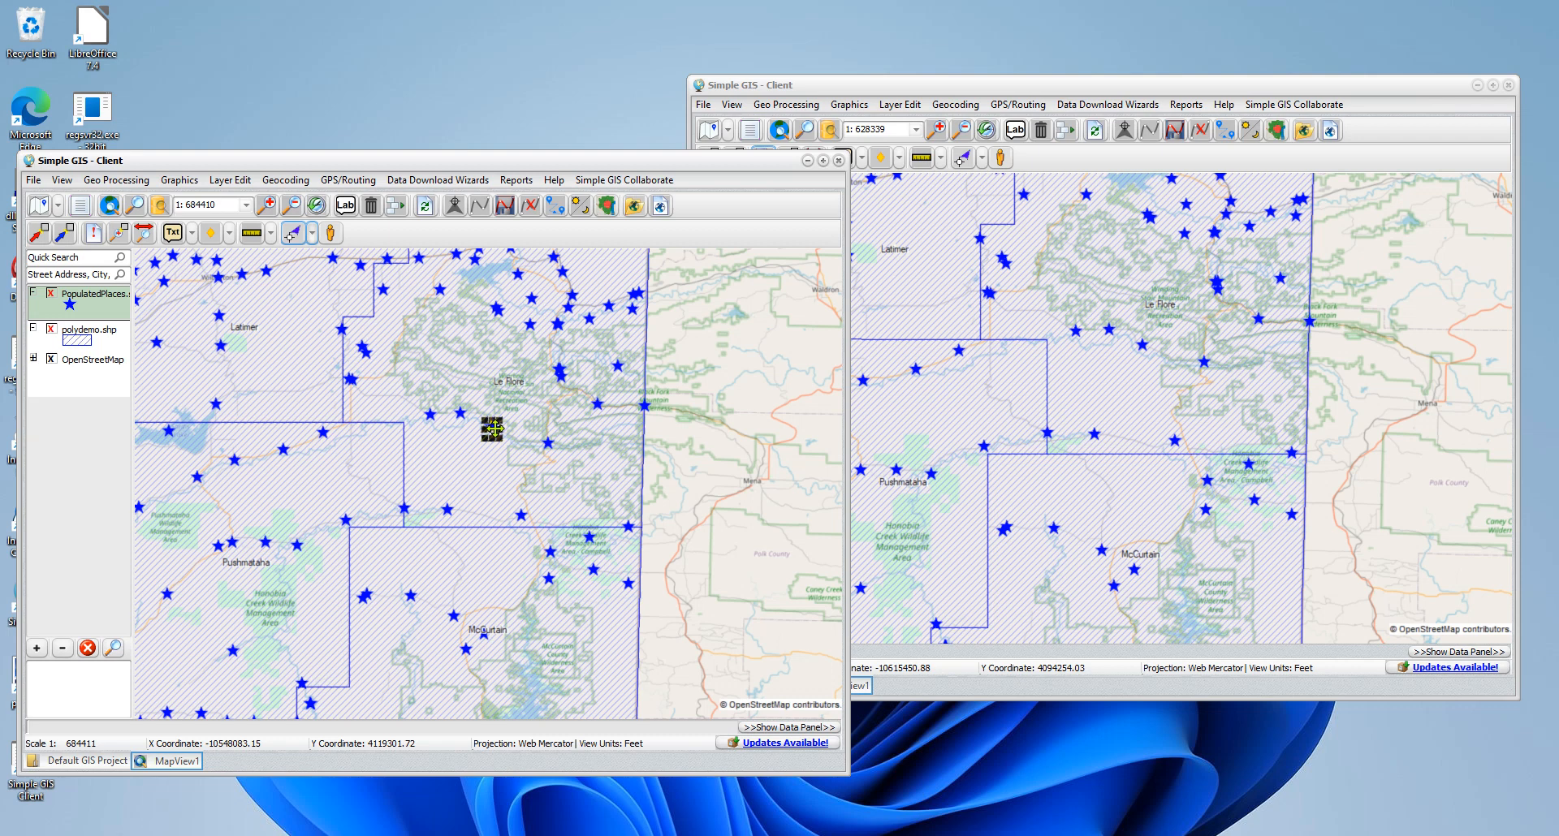
pyautogui.moveTo(493, 428); pyautogui.dragTo(456, 454)
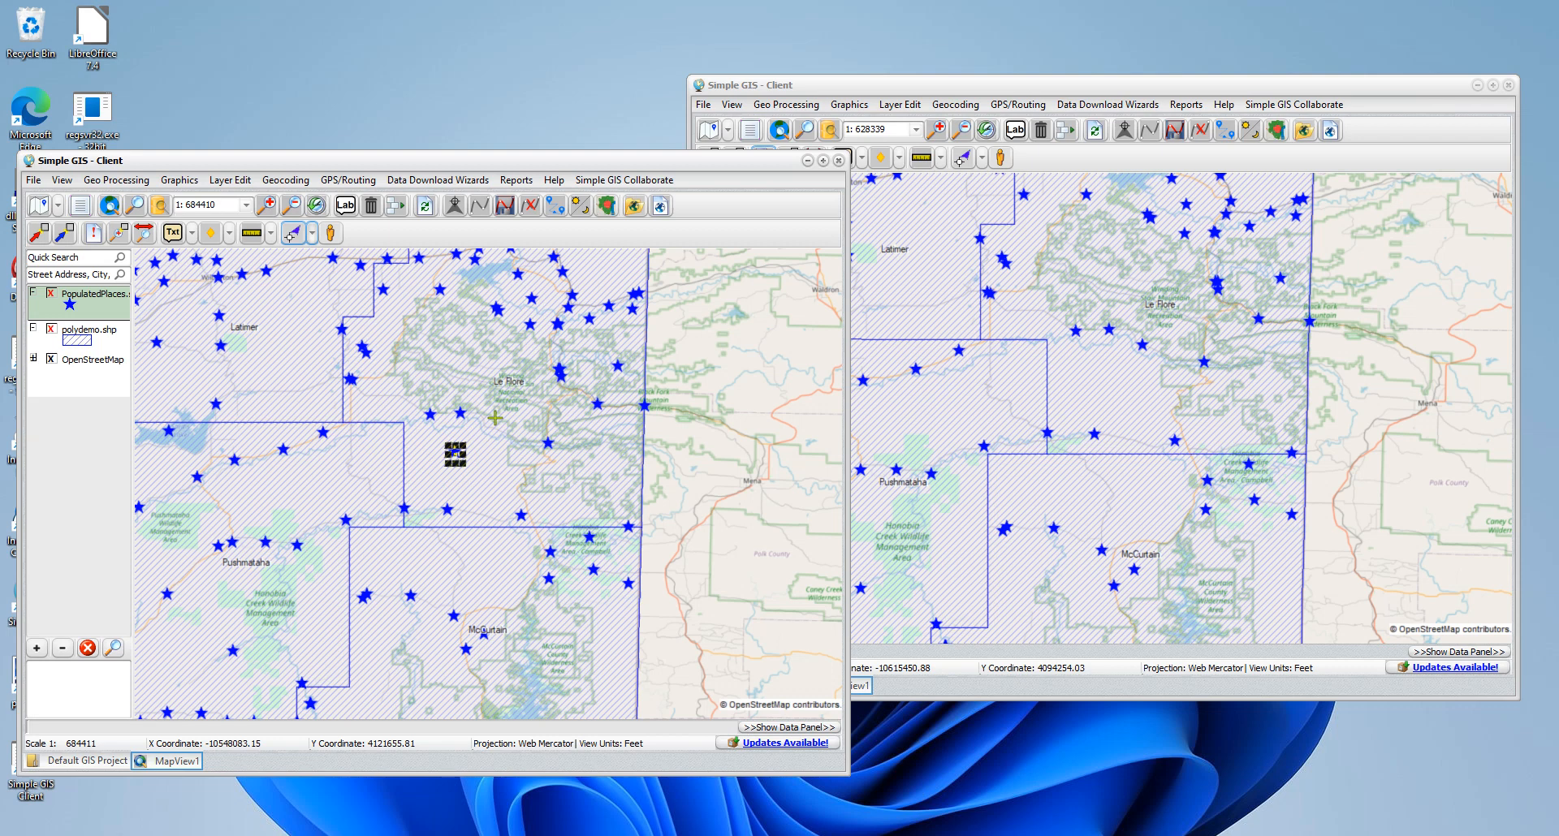
# Refresh the second client's map with a slight pan to check the Muse point's position.
pyautogui.click(1021, 88)
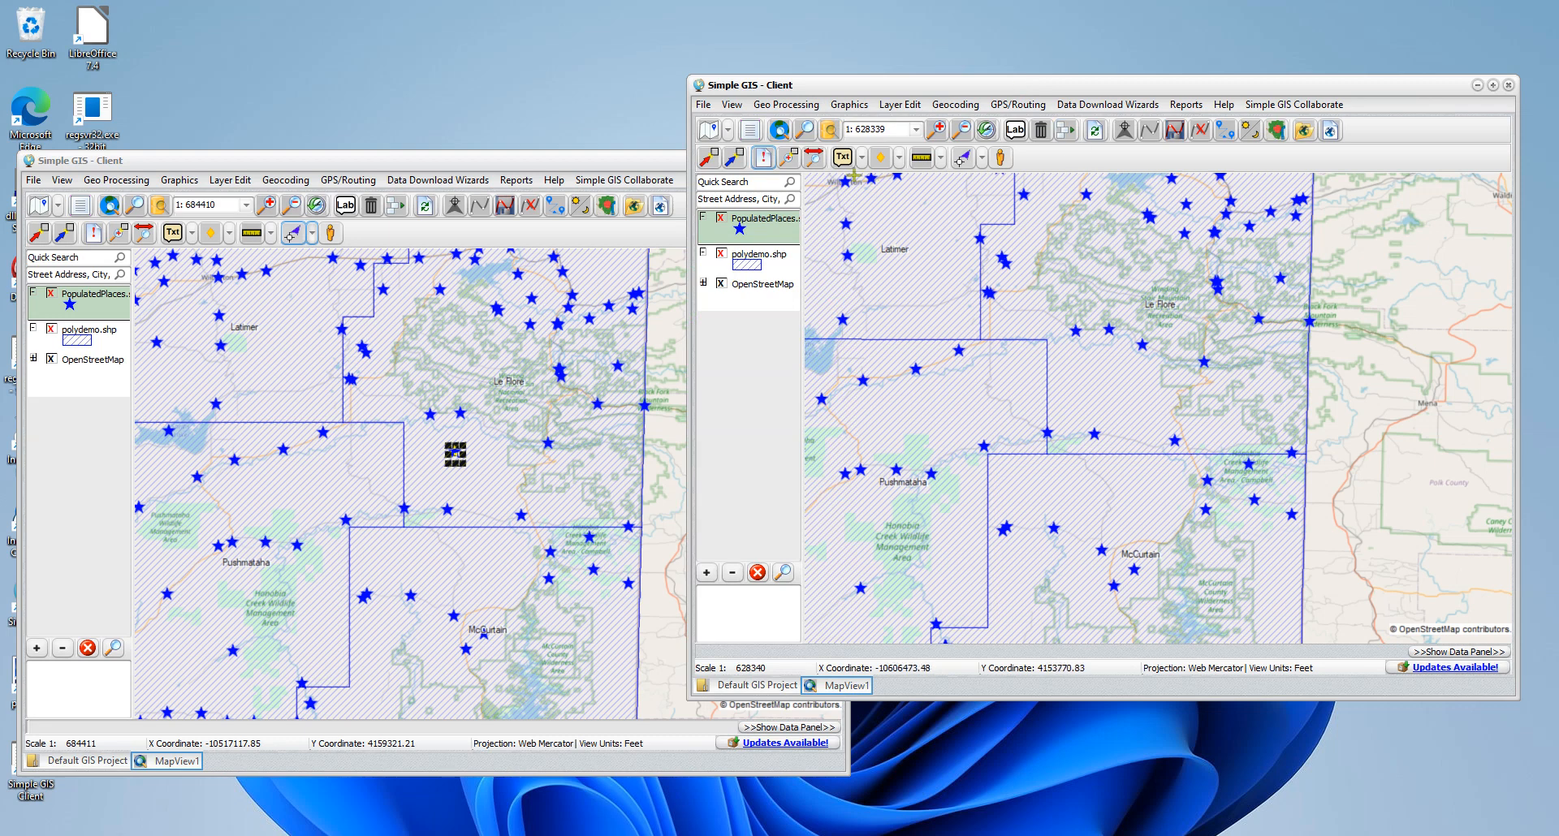
pyautogui.click(813, 157)
pyautogui.moveTo(1137, 284); pyautogui.dragTo(1139, 285)
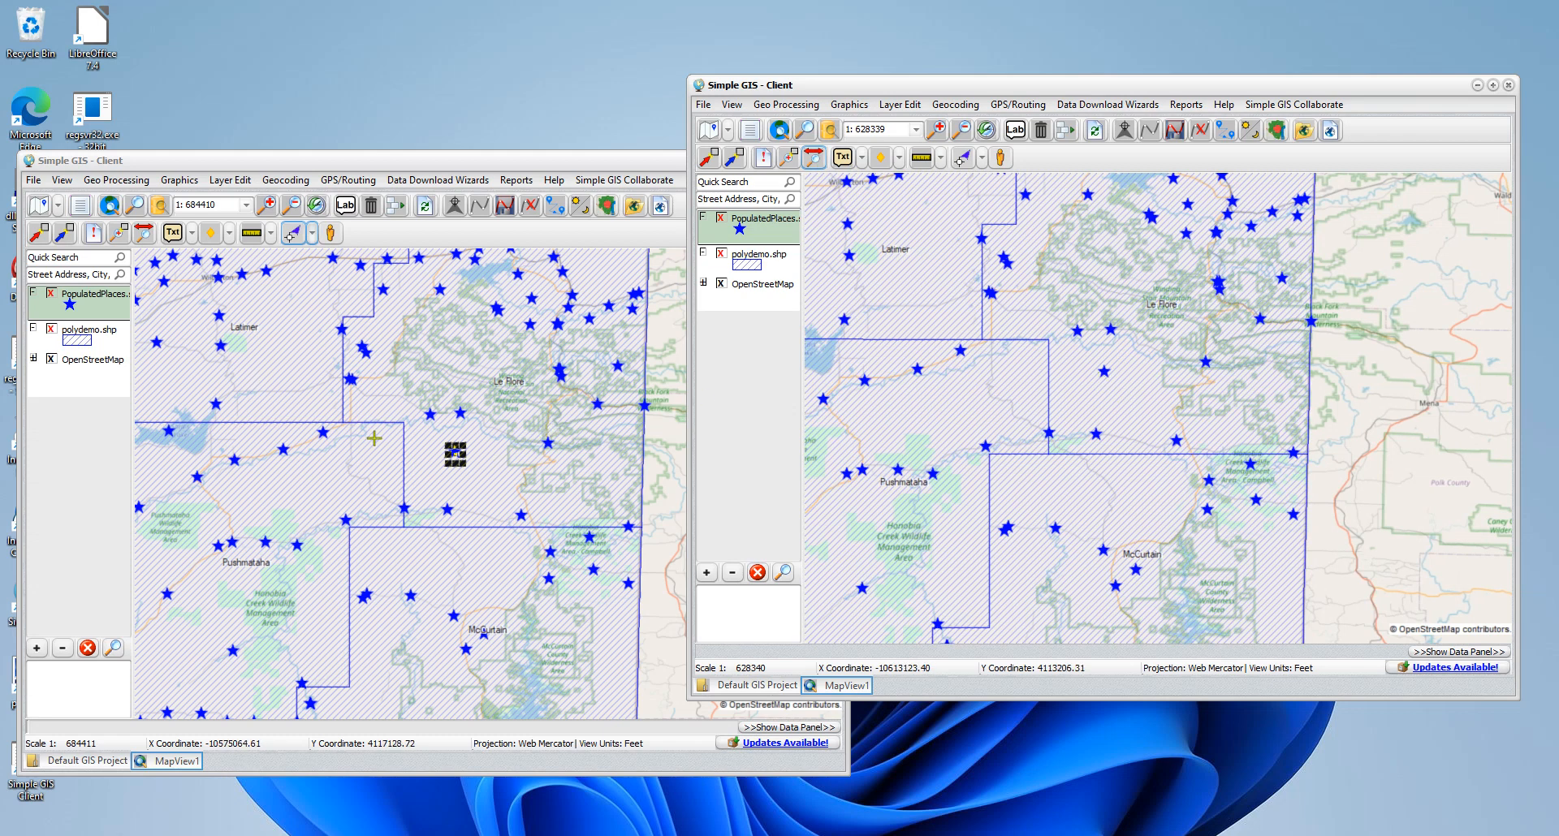
# In the second client's polydemo.shp layer, edit the Le Flore polygon's vertices, pulling one on its eastern boundary outward to the east.
pyautogui.click(777, 265)
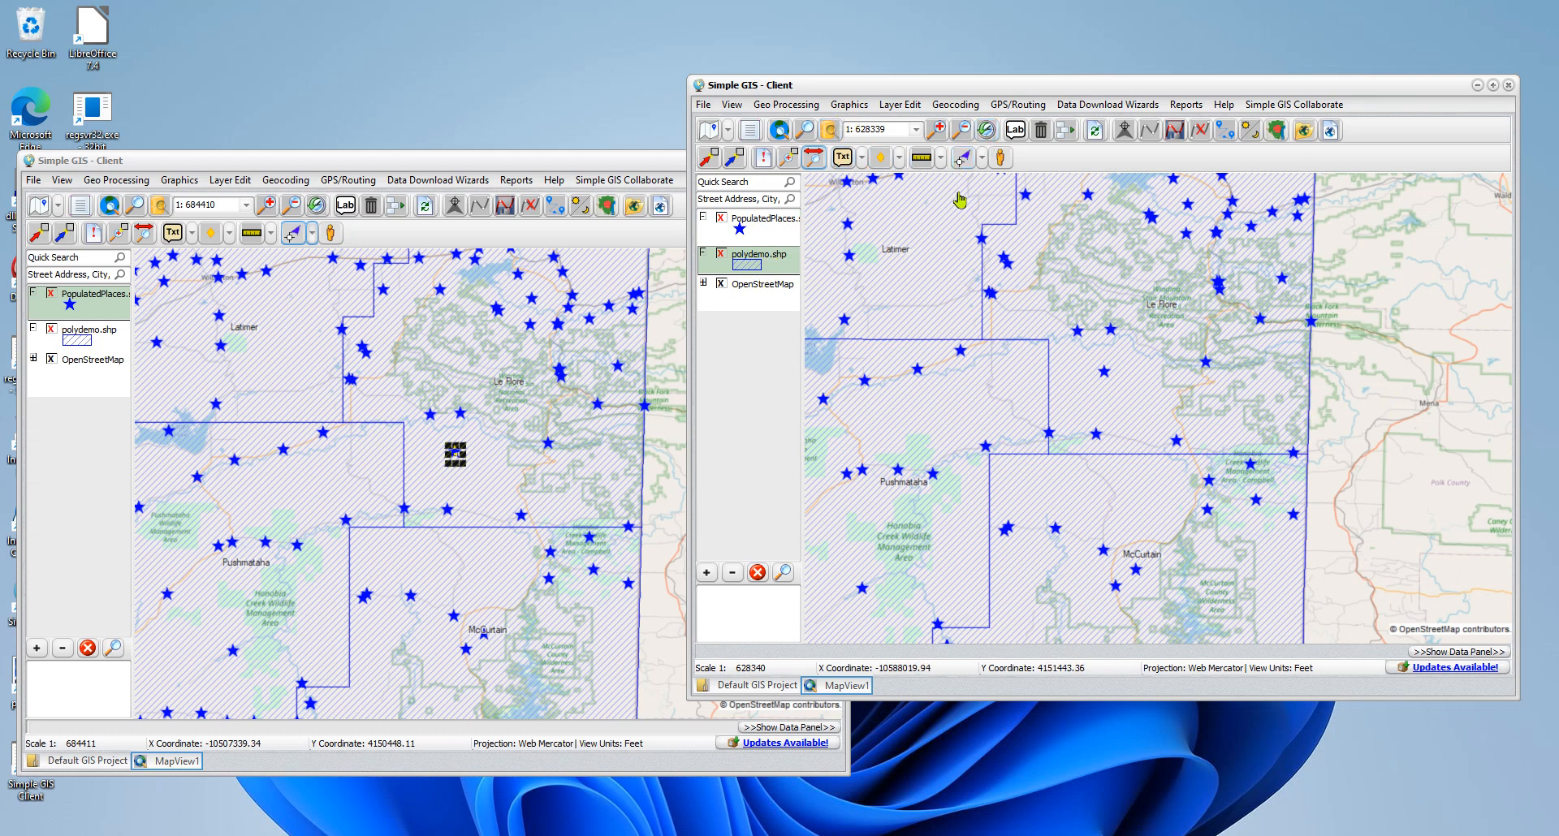
pyautogui.click(983, 158)
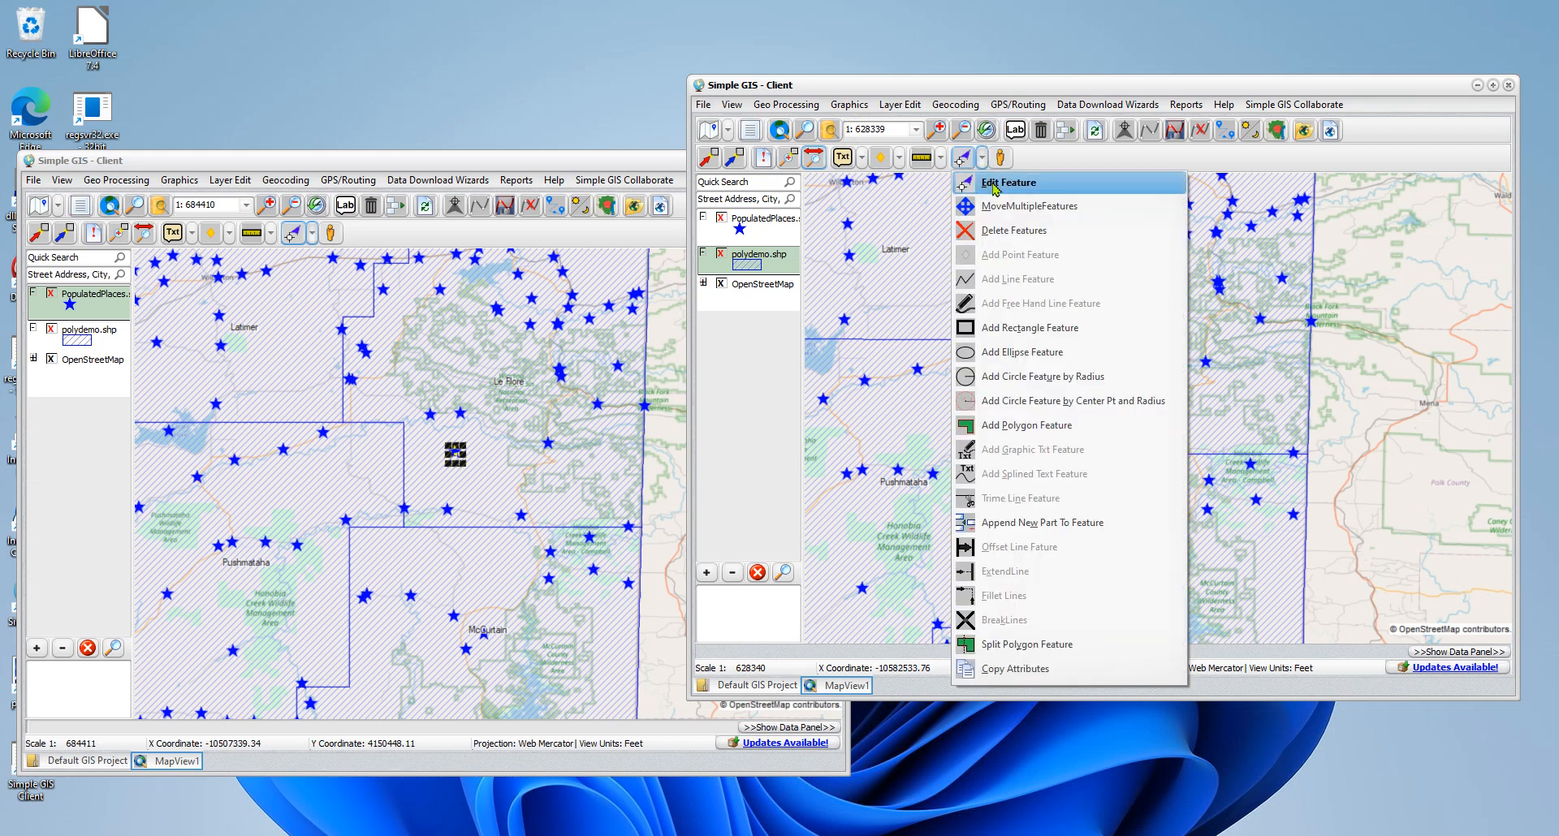
pyautogui.click(995, 183)
pyautogui.click(1211, 335)
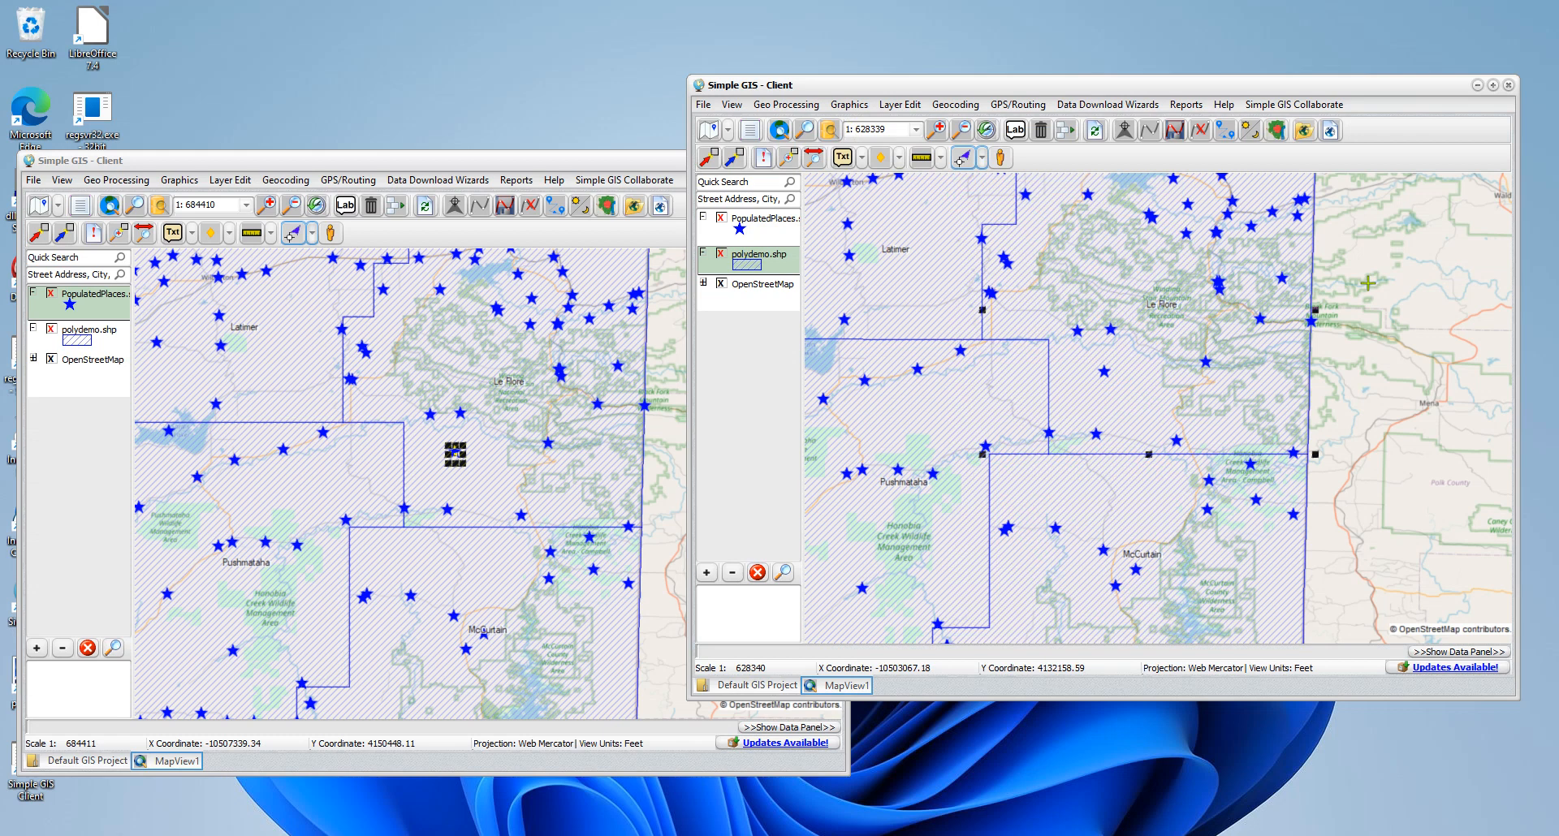
pyautogui.rightClick(1227, 306)
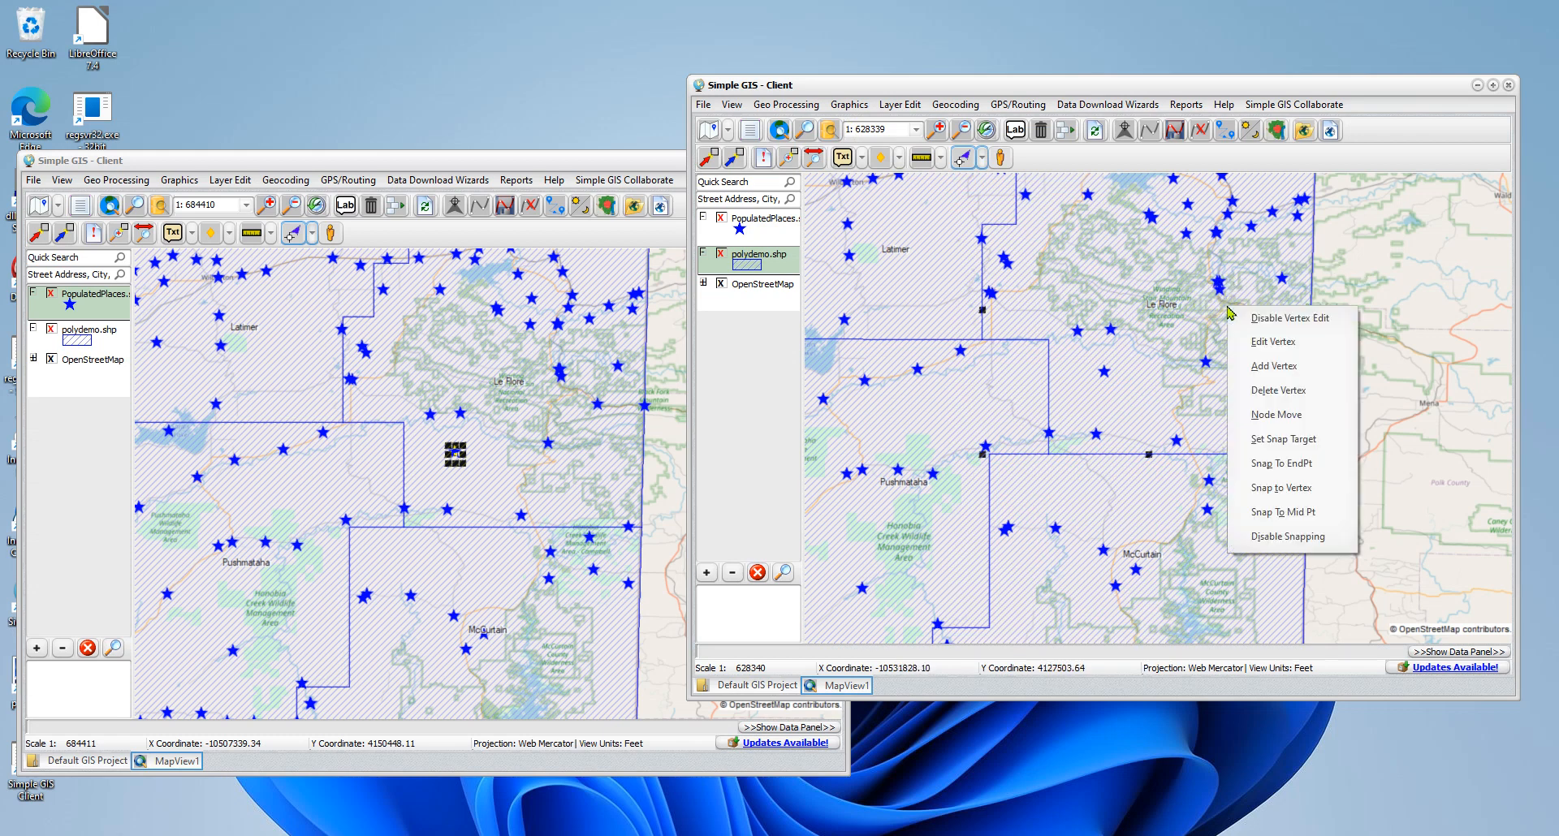
pyautogui.click(1281, 342)
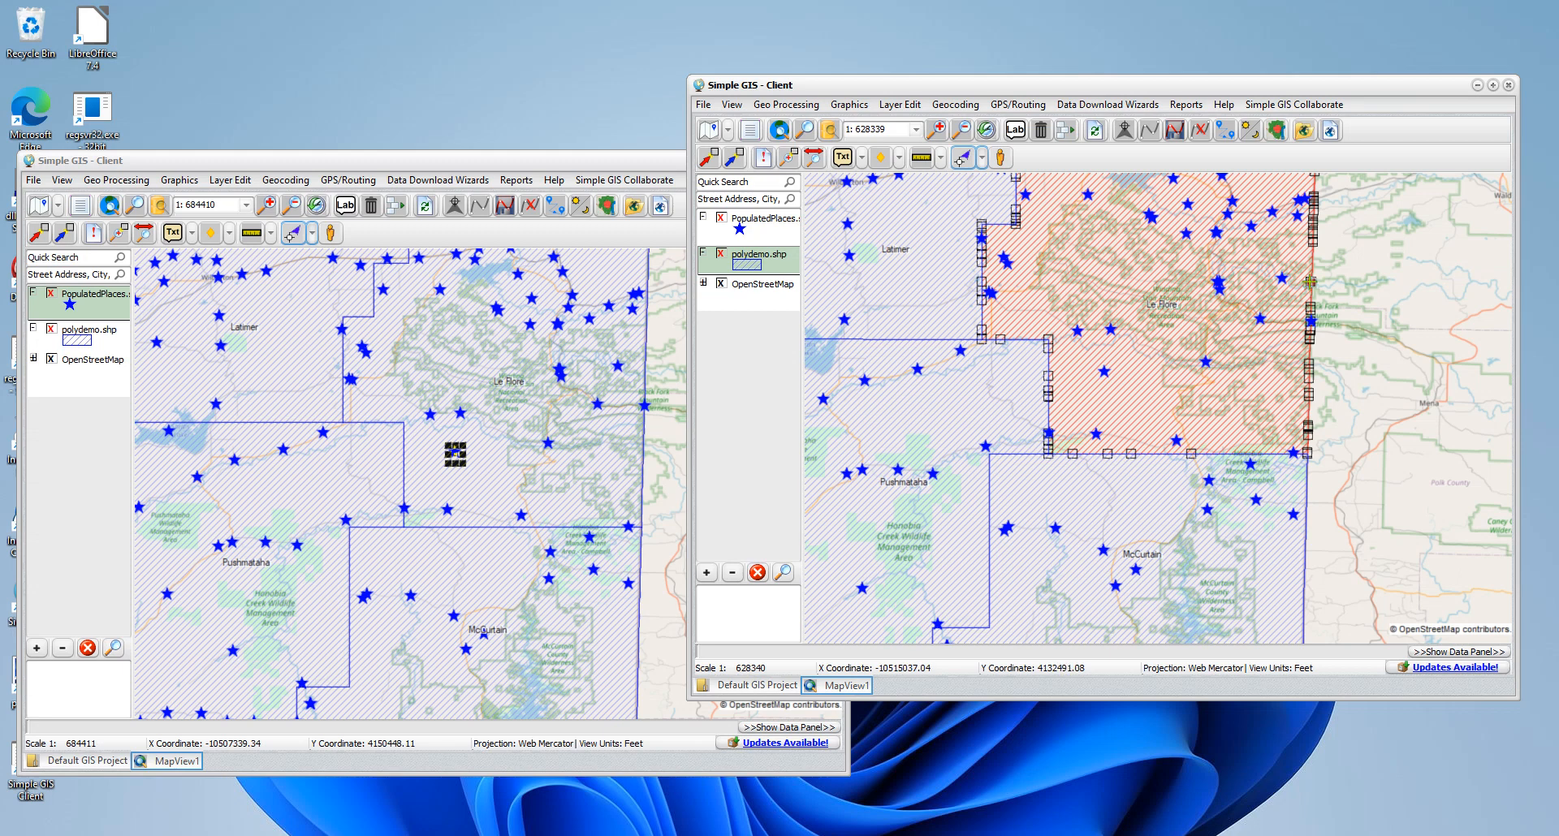
pyautogui.moveTo(1310, 282); pyautogui.dragTo(1377, 272)
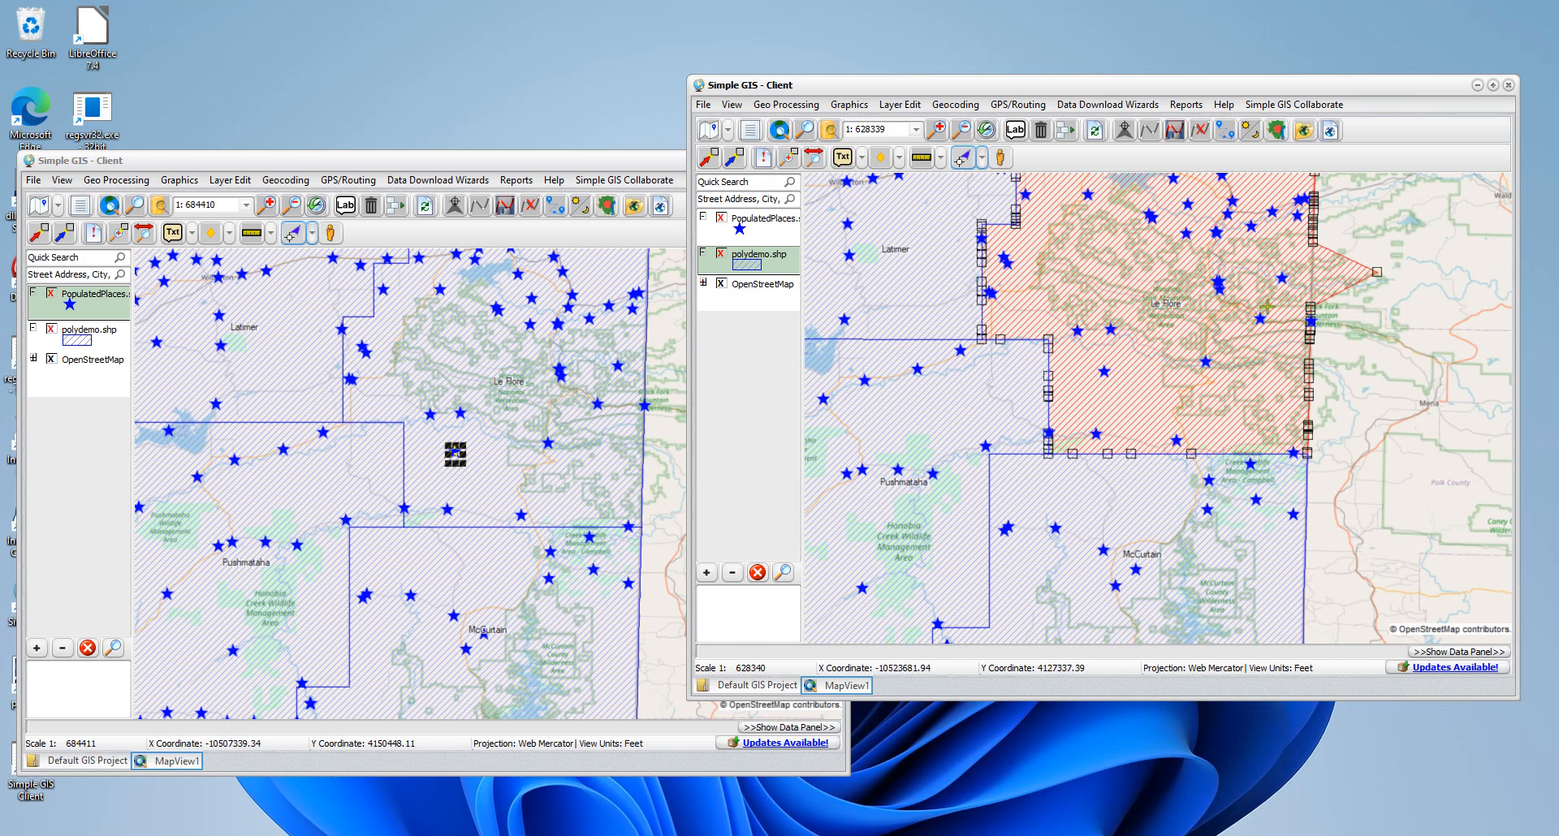
# Refresh the first client's map with a slight pan to check the Le Flore polygon's eastern boundary.
pyautogui.click(537, 169)
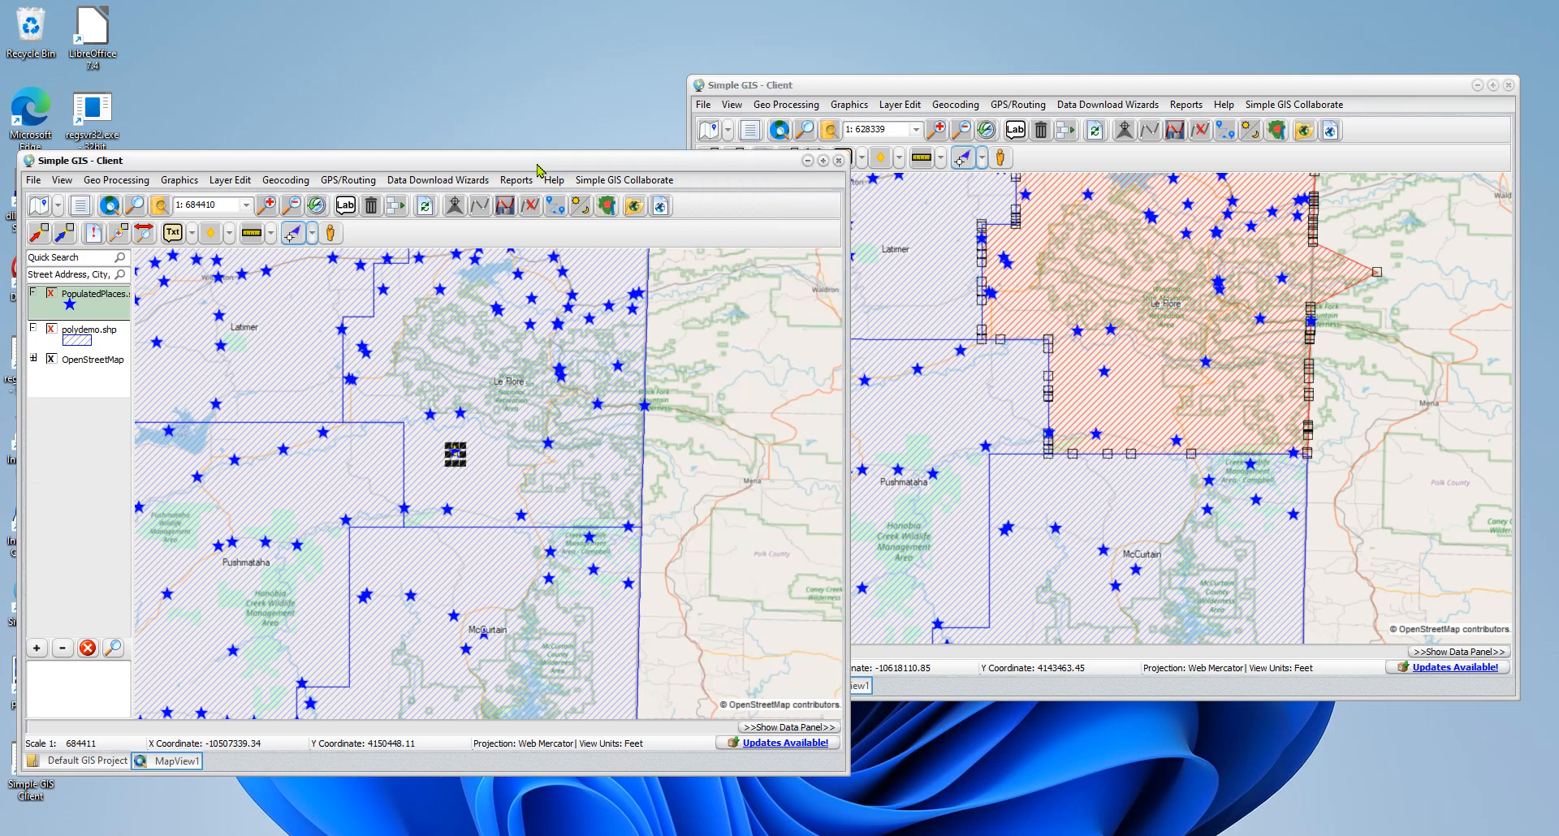
pyautogui.click(146, 238)
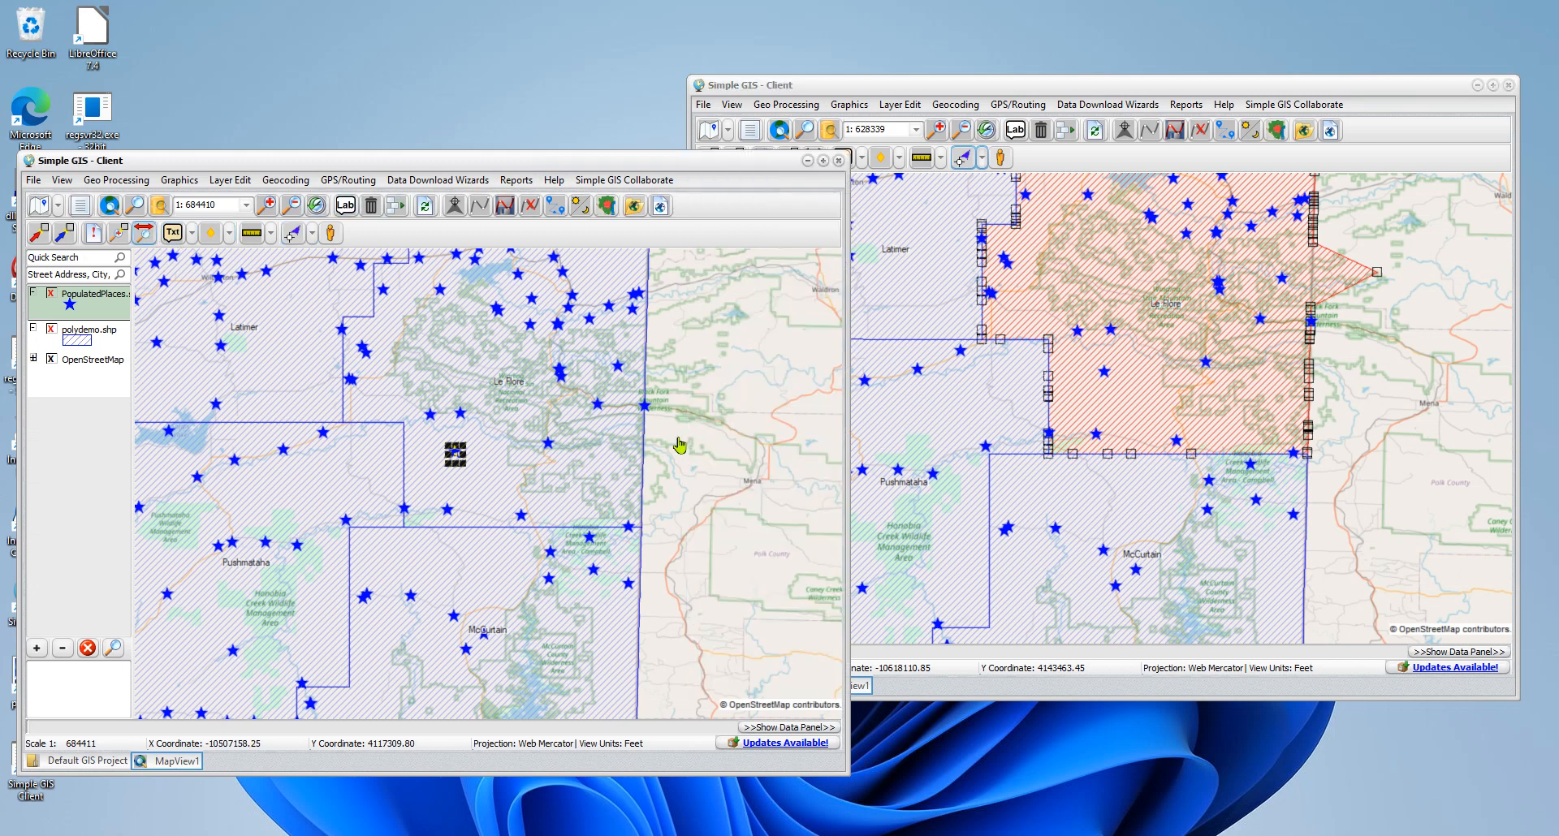
pyautogui.moveTo(679, 440); pyautogui.dragTo(678, 443)
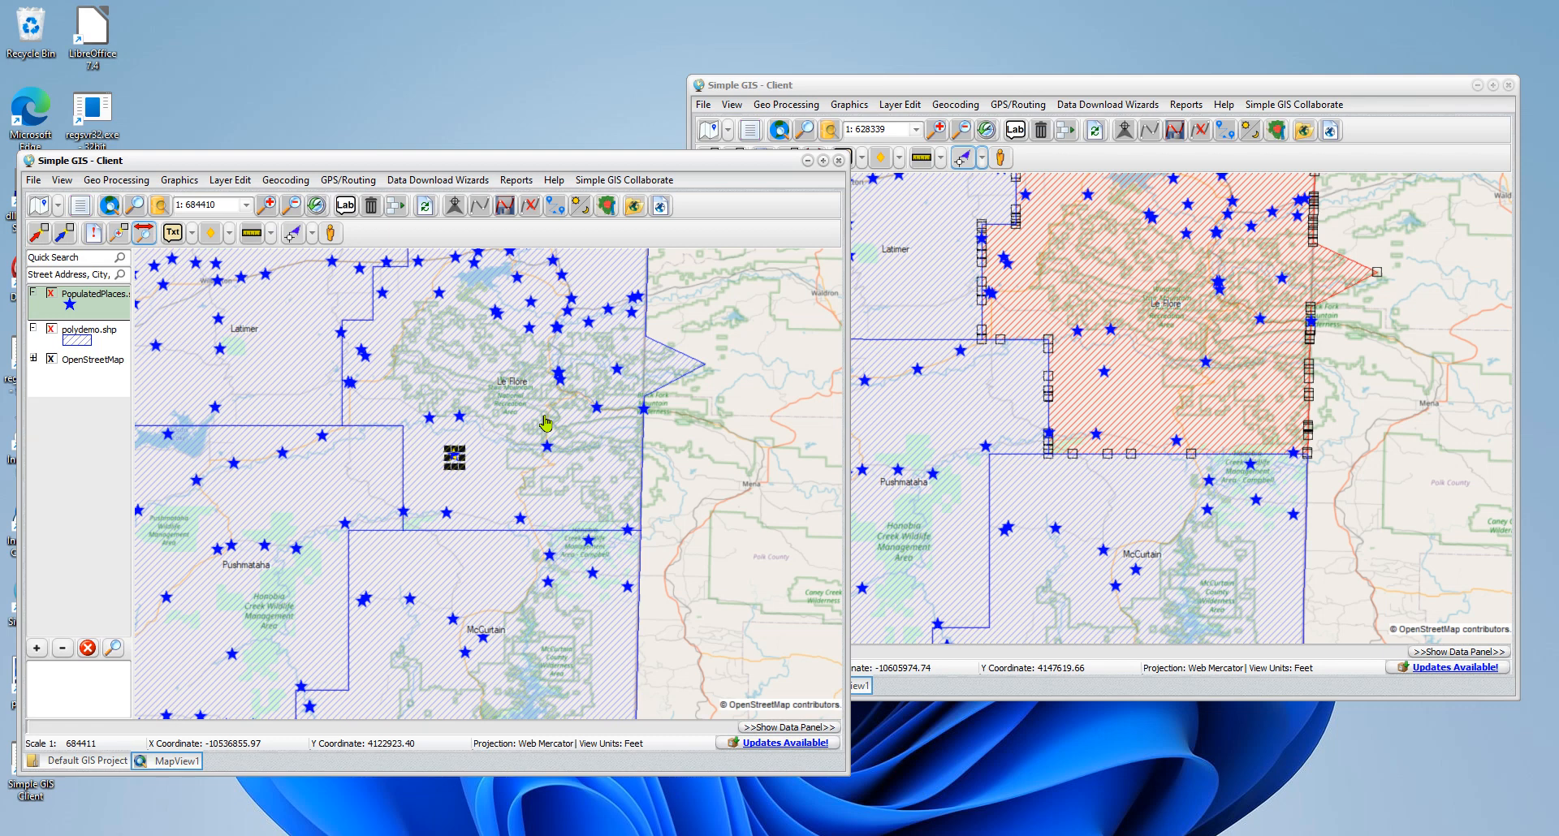
# Turn off layer editing for the polydemo.shp and PopulatedPlaces layers in the second client.
pyautogui.click(980, 95)
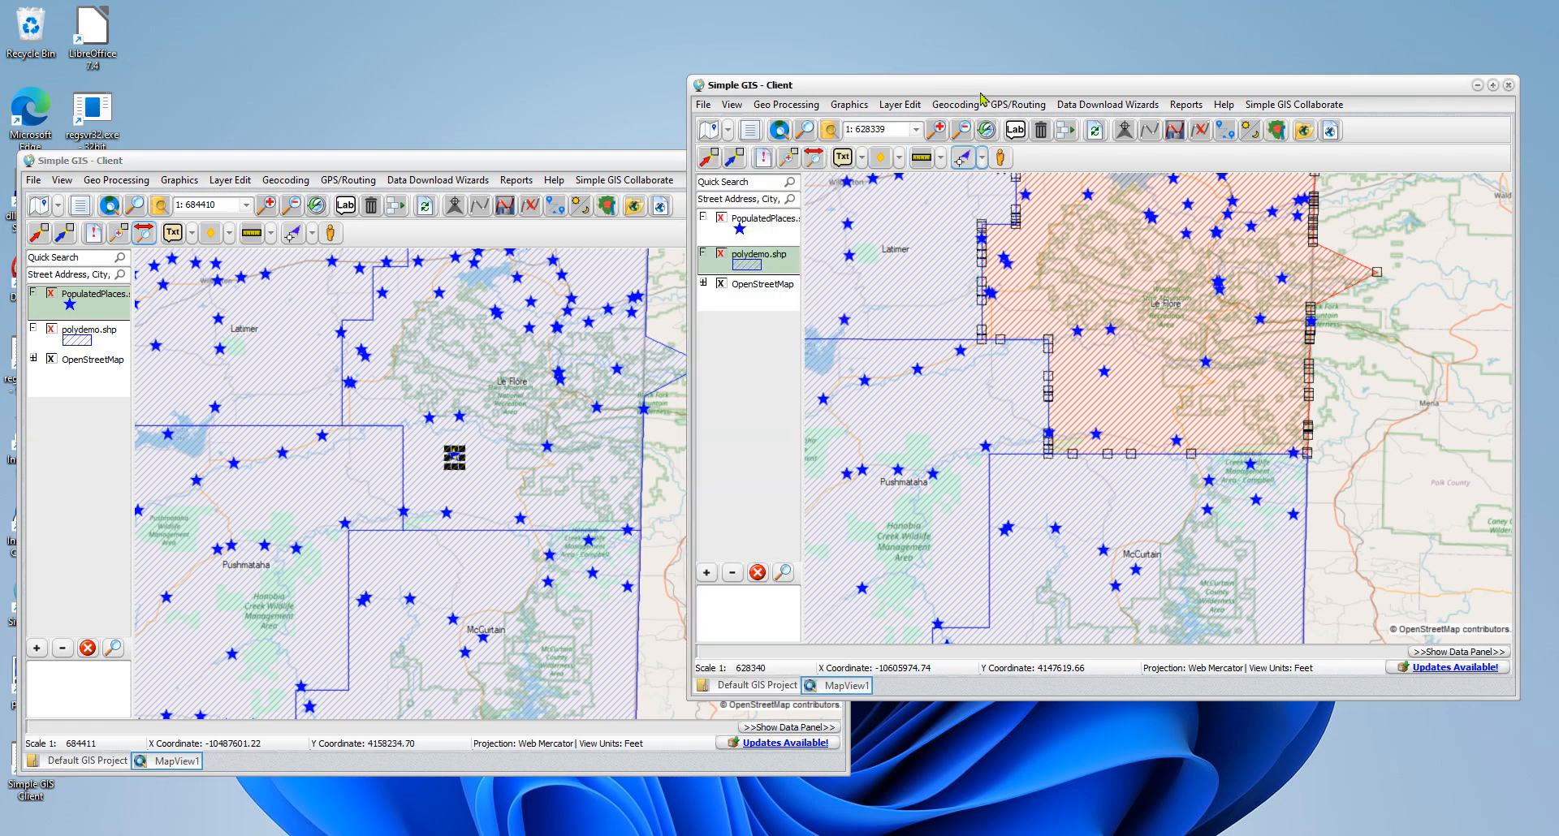
pyautogui.rightClick(777, 268)
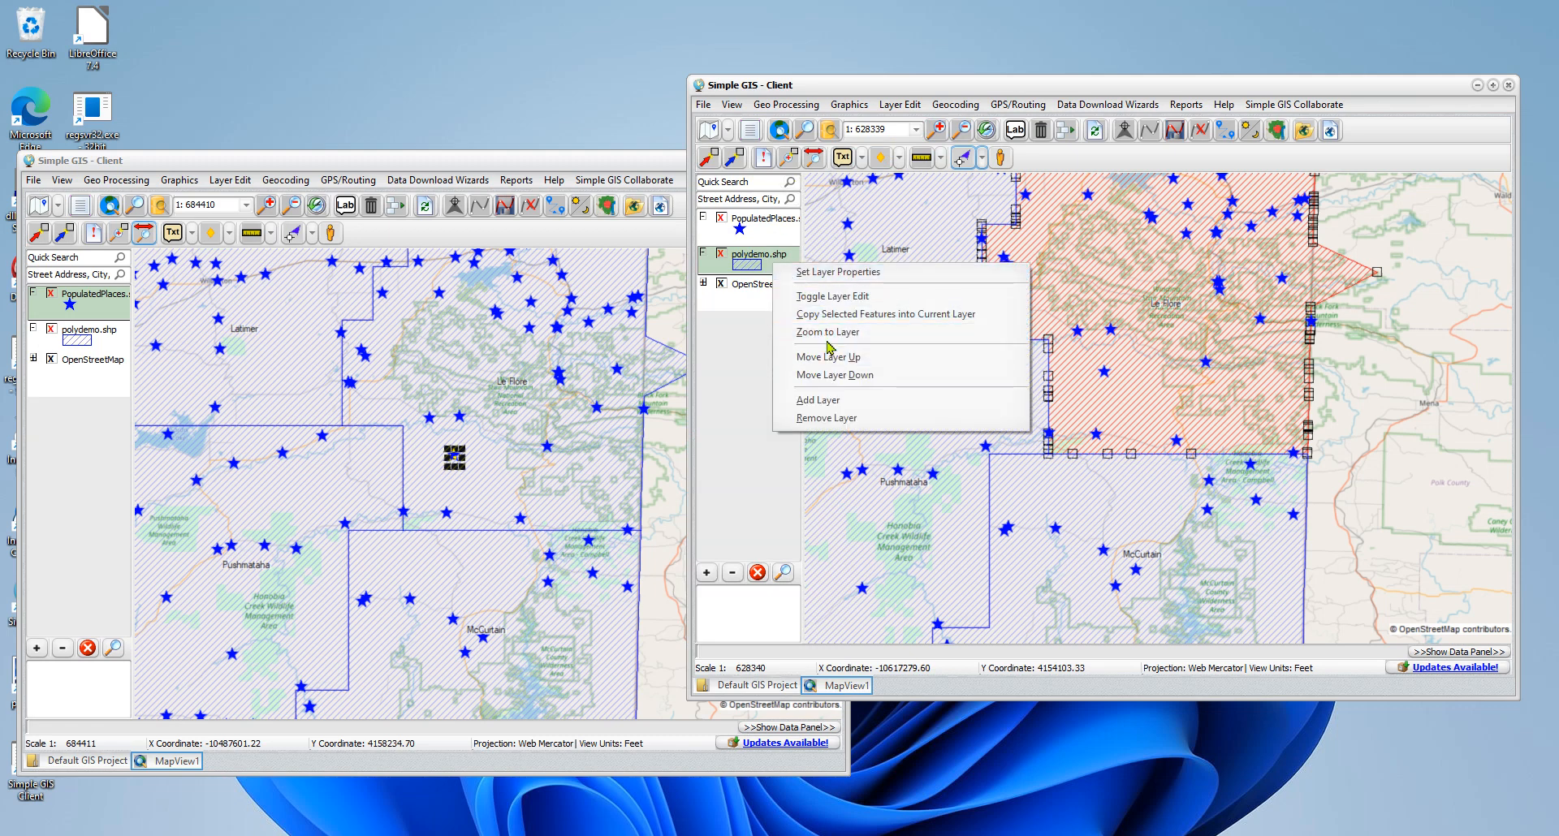
pyautogui.click(828, 298)
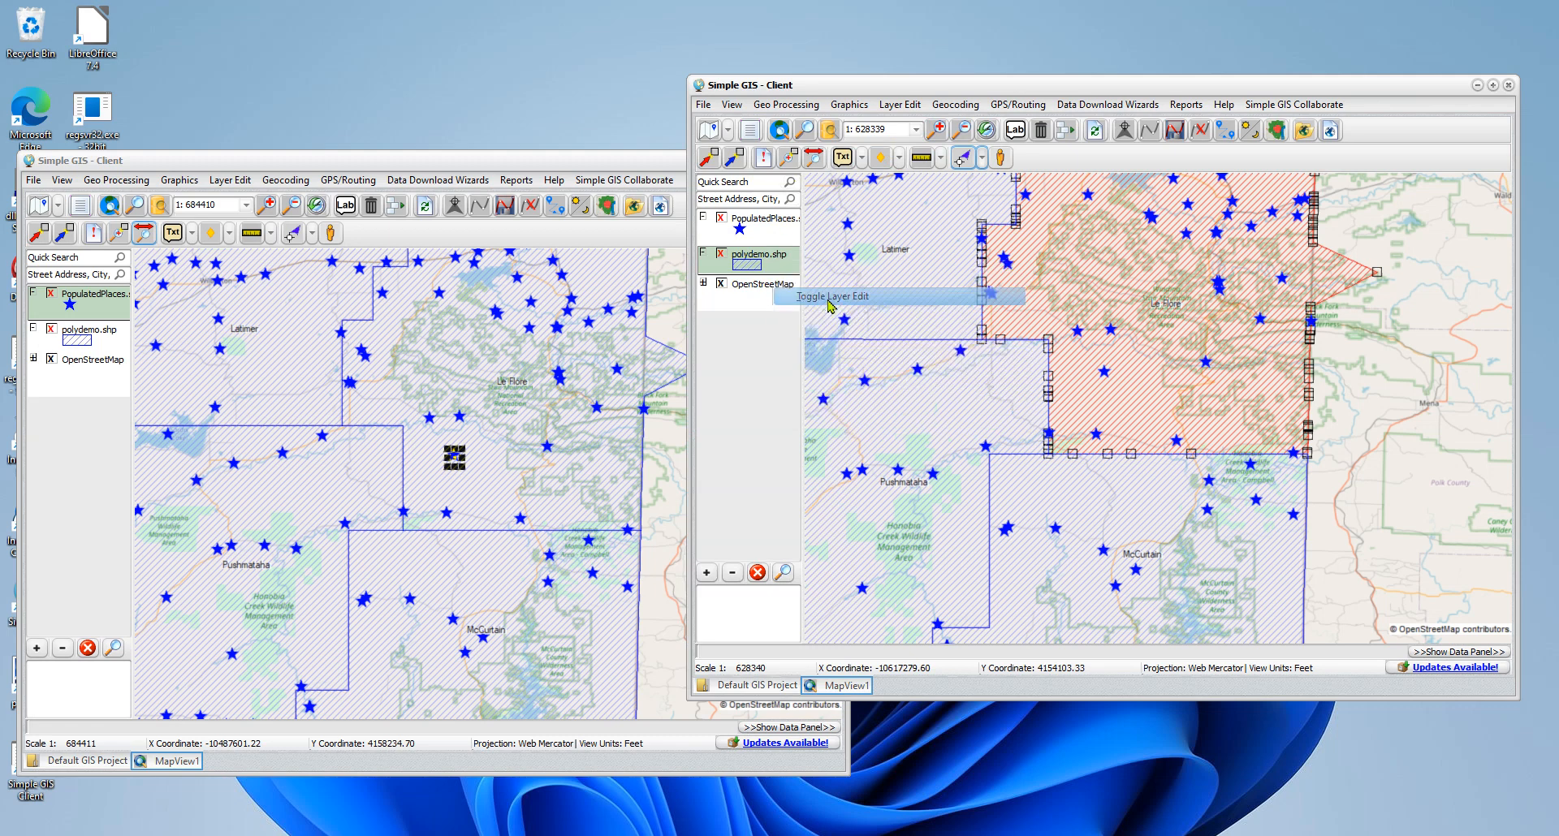
pyautogui.rightClick(776, 239)
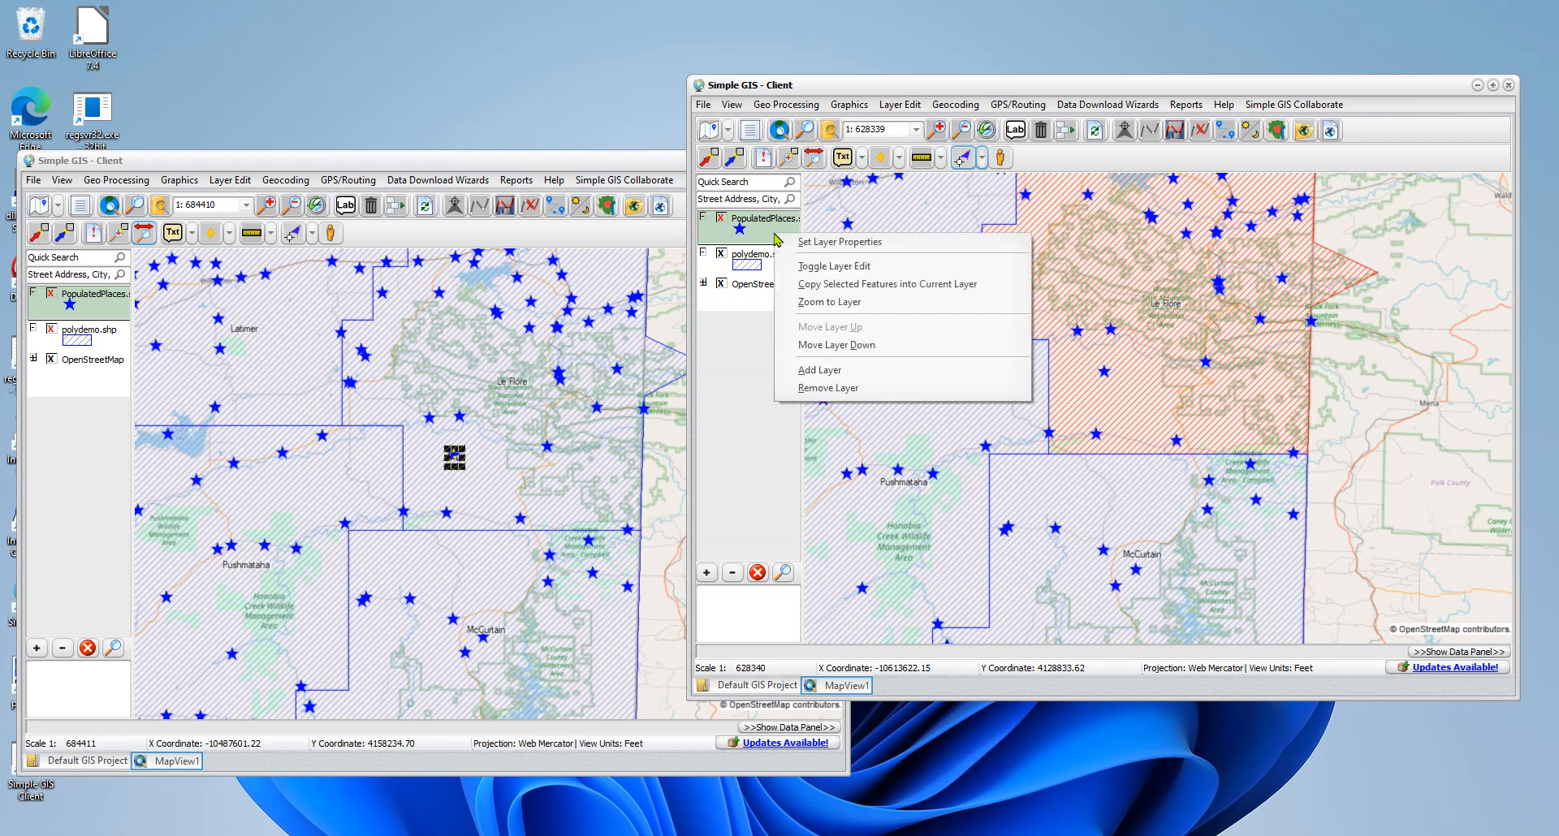
pyautogui.click(811, 266)
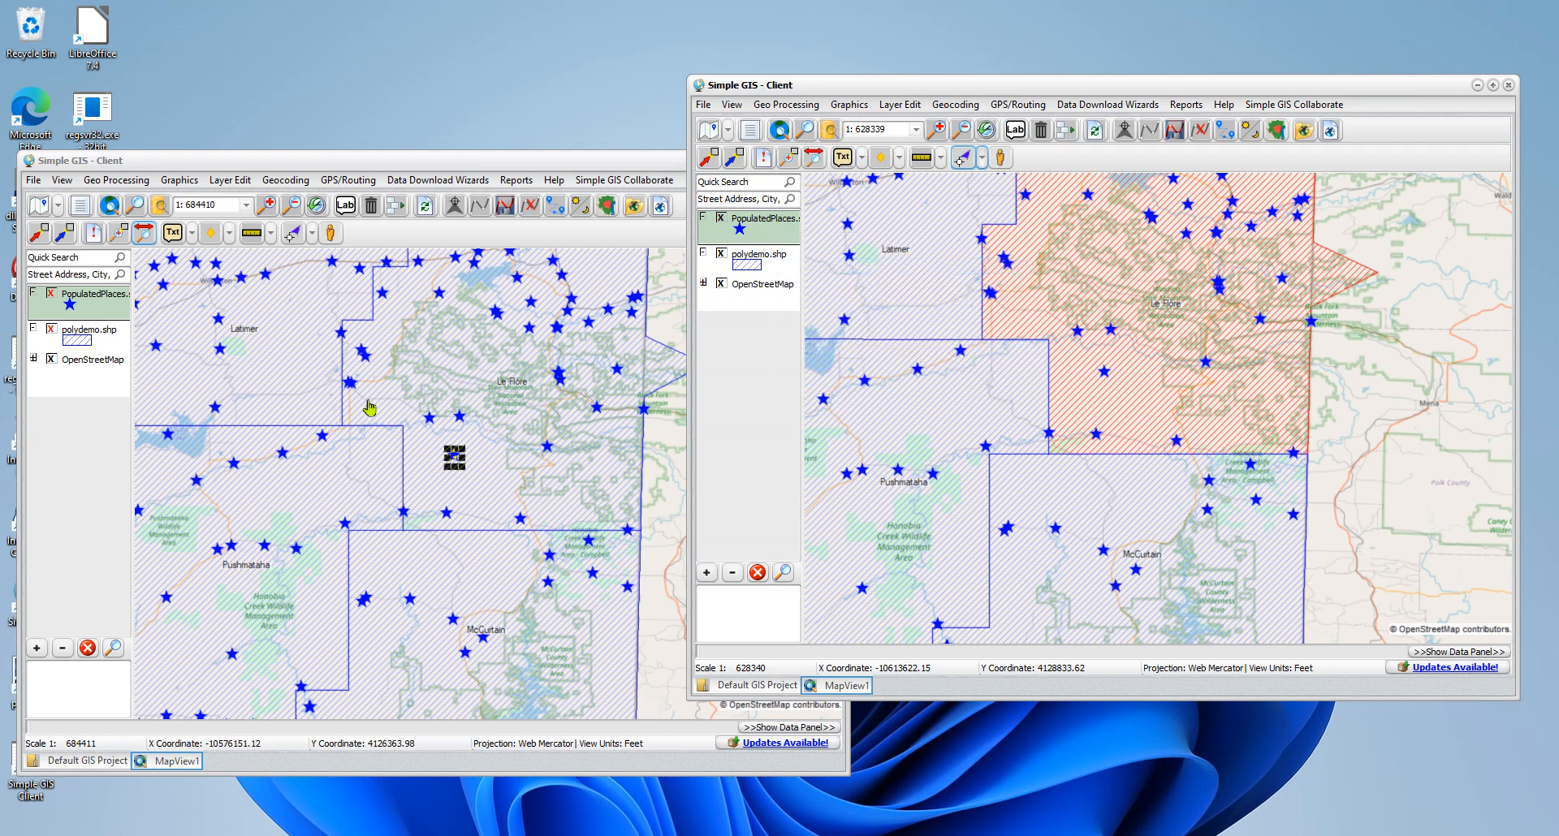
# Turn off layer editing for both polydemo.shp and PopulatedPlaces in the first client.
pyautogui.click(95, 335)
pyautogui.rightClick(95, 334)
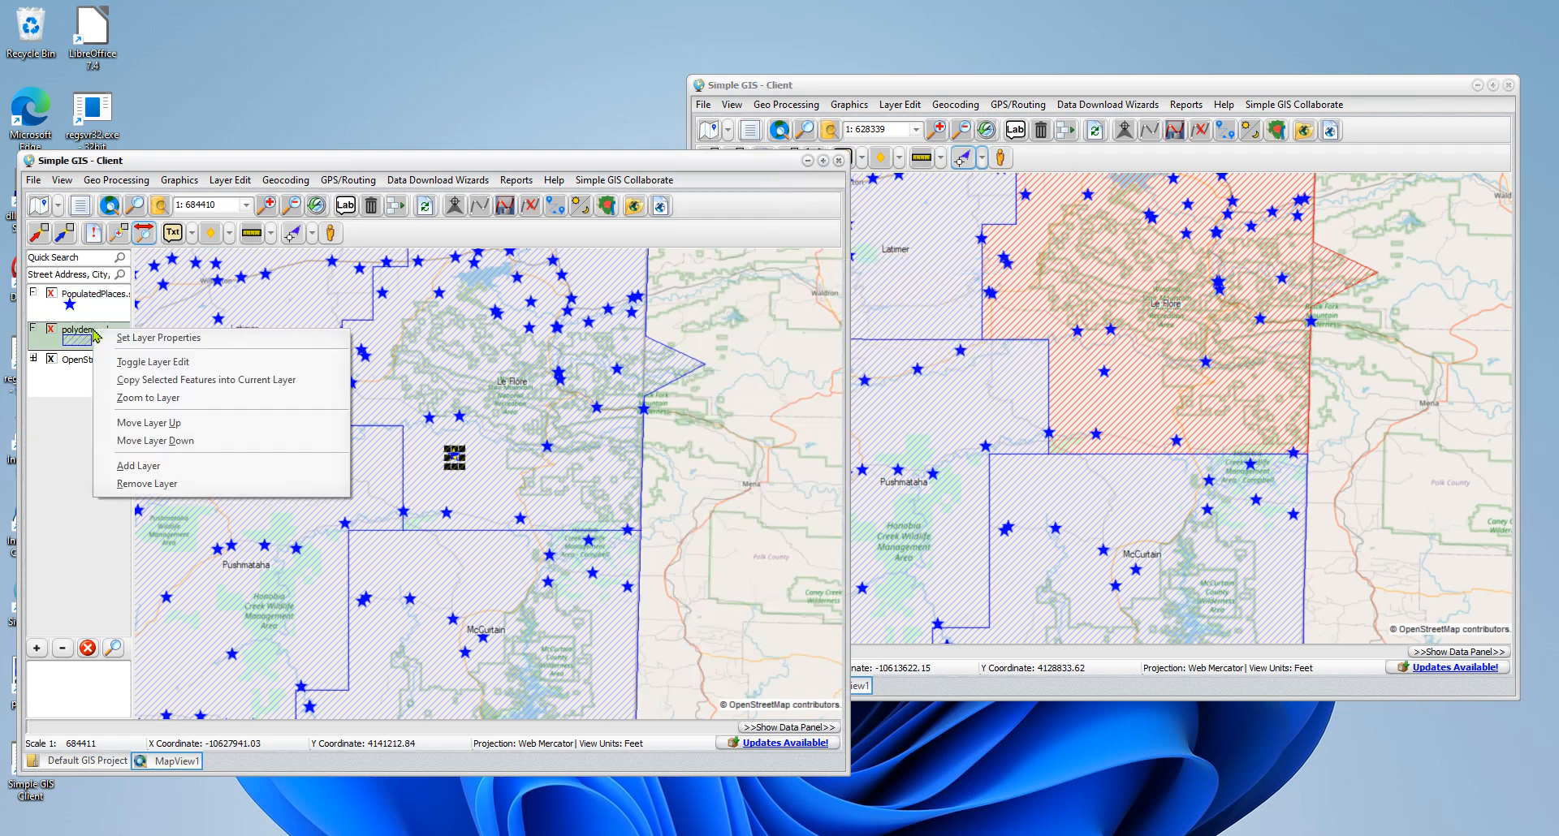
pyautogui.click(160, 362)
pyautogui.click(81, 307)
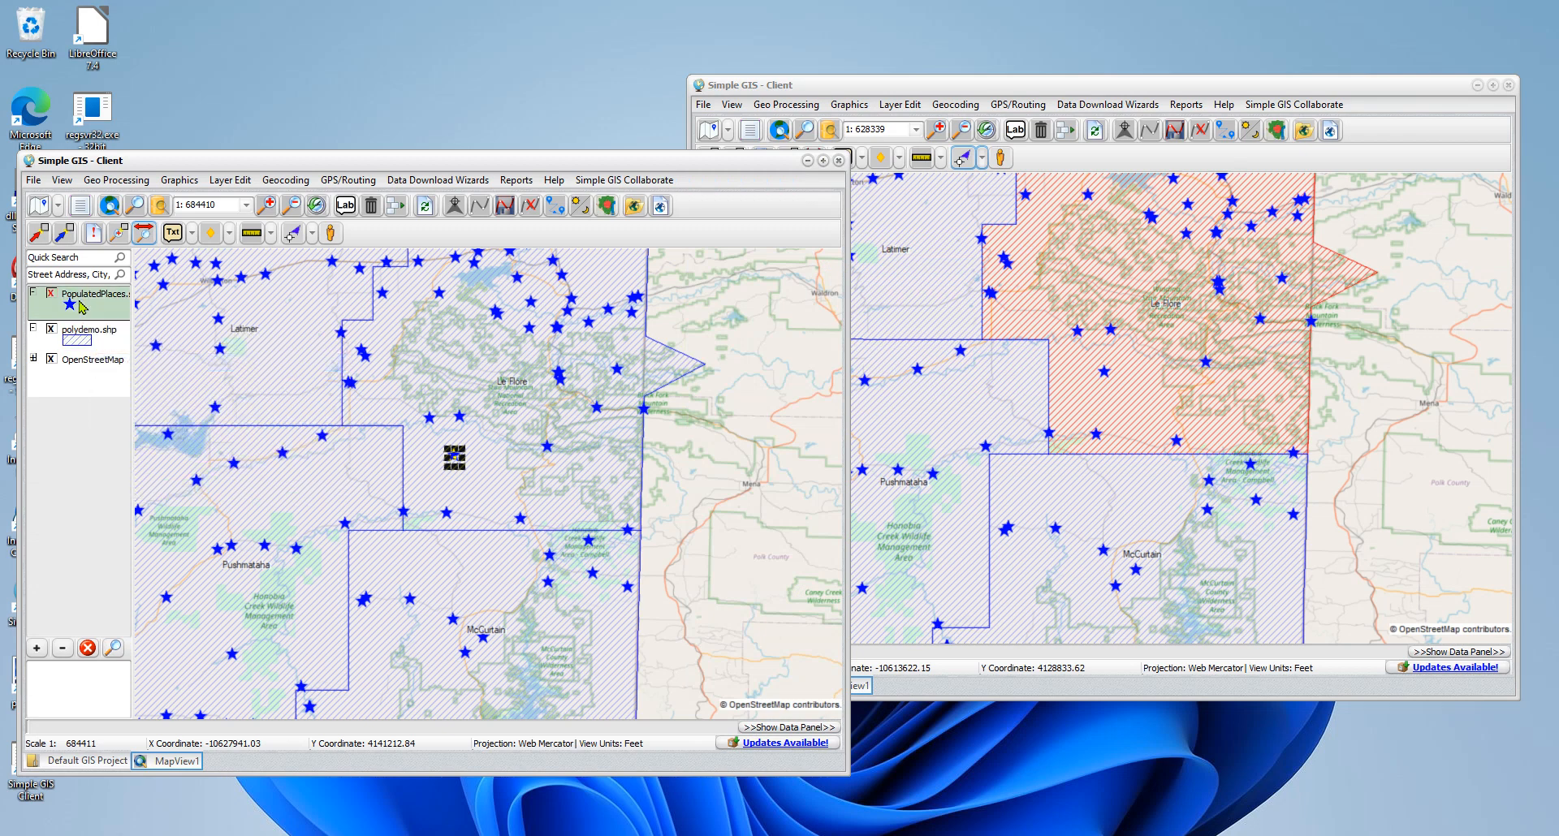
pyautogui.rightClick(81, 307)
pyautogui.click(142, 338)
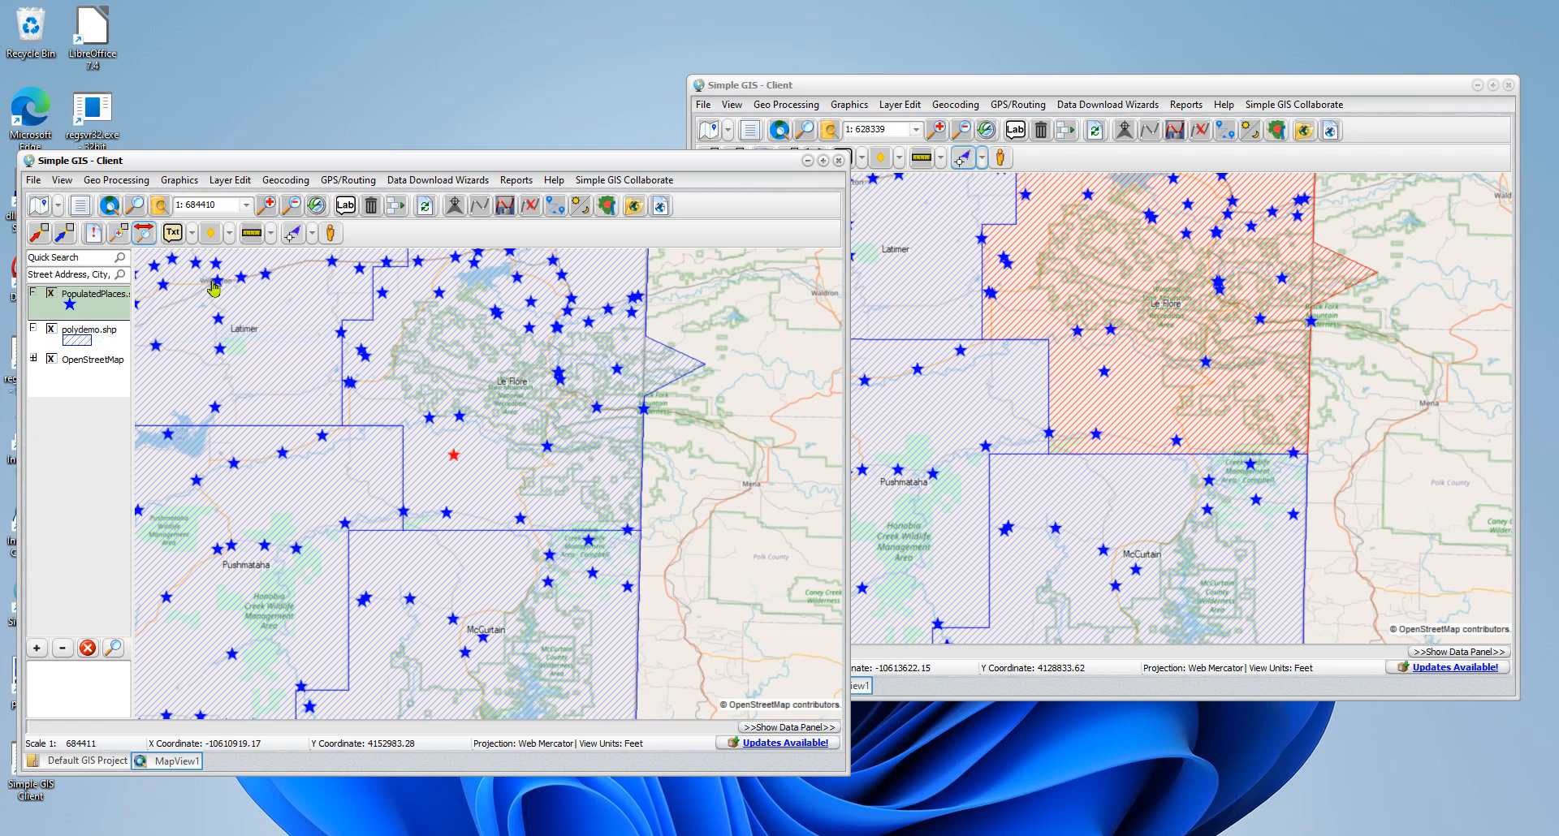
# Close the second client without saving the project changes.
pyautogui.click(1148, 91)
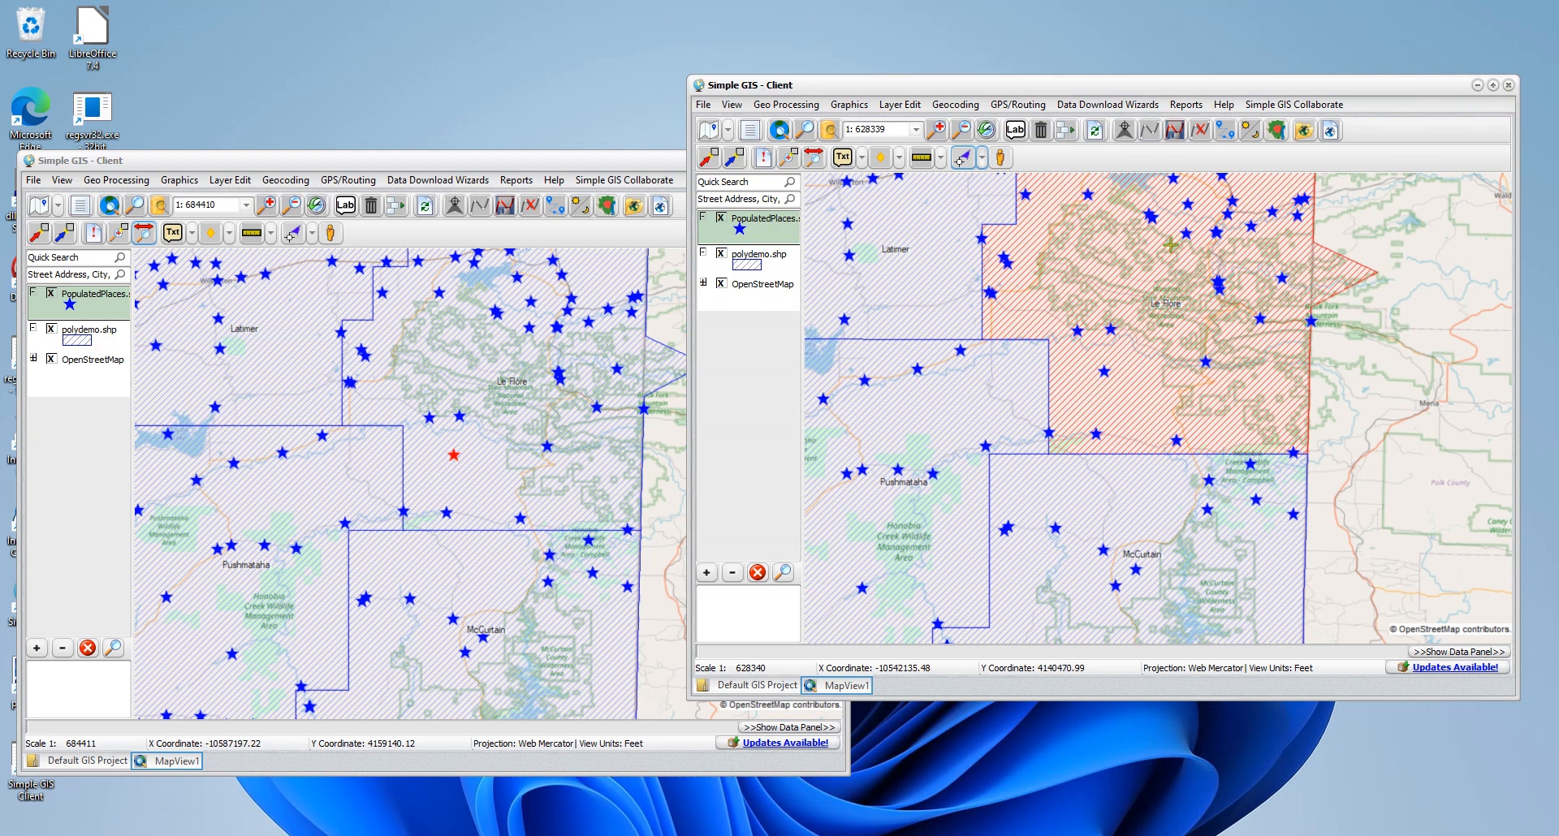
pyautogui.click(1507, 85)
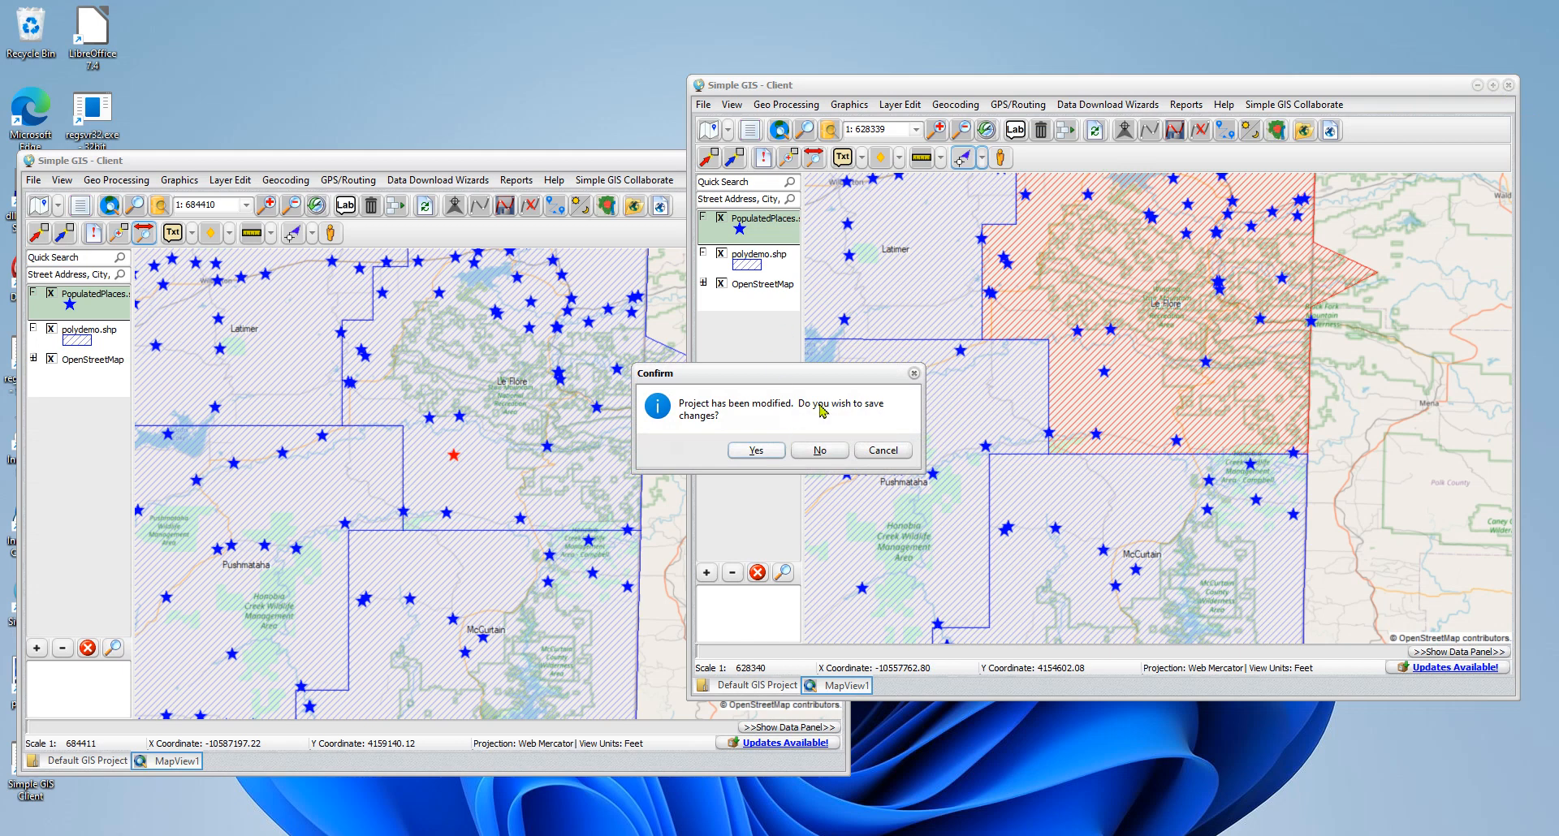
pyautogui.click(818, 452)
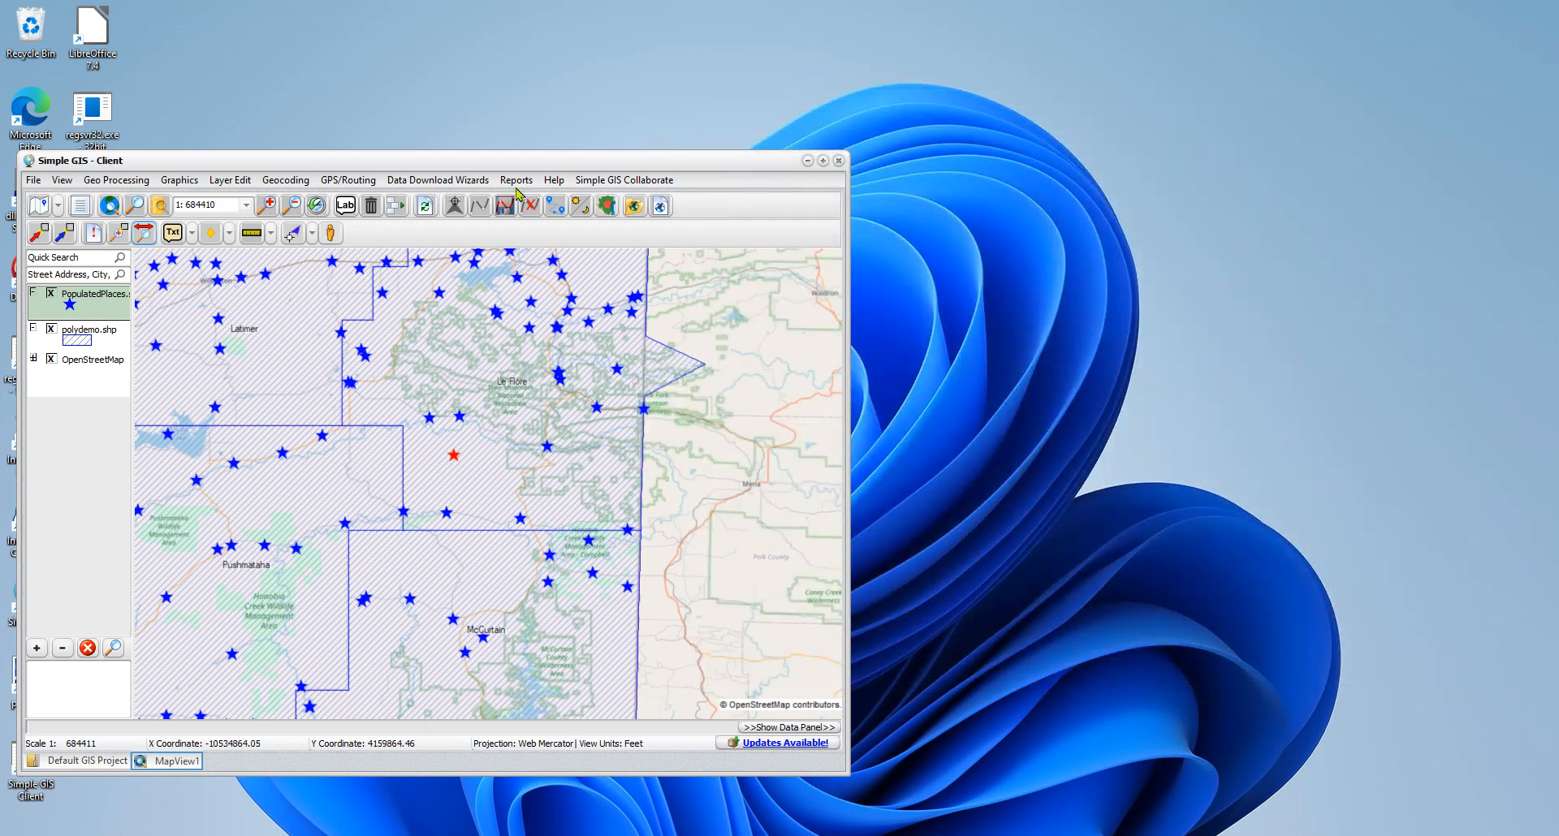
# Move the remaining client window toward the middle of the desktop and run Repair Layer on the polydemo.shp layer.
pyautogui.moveTo(509, 168); pyautogui.dragTo(825, 42)
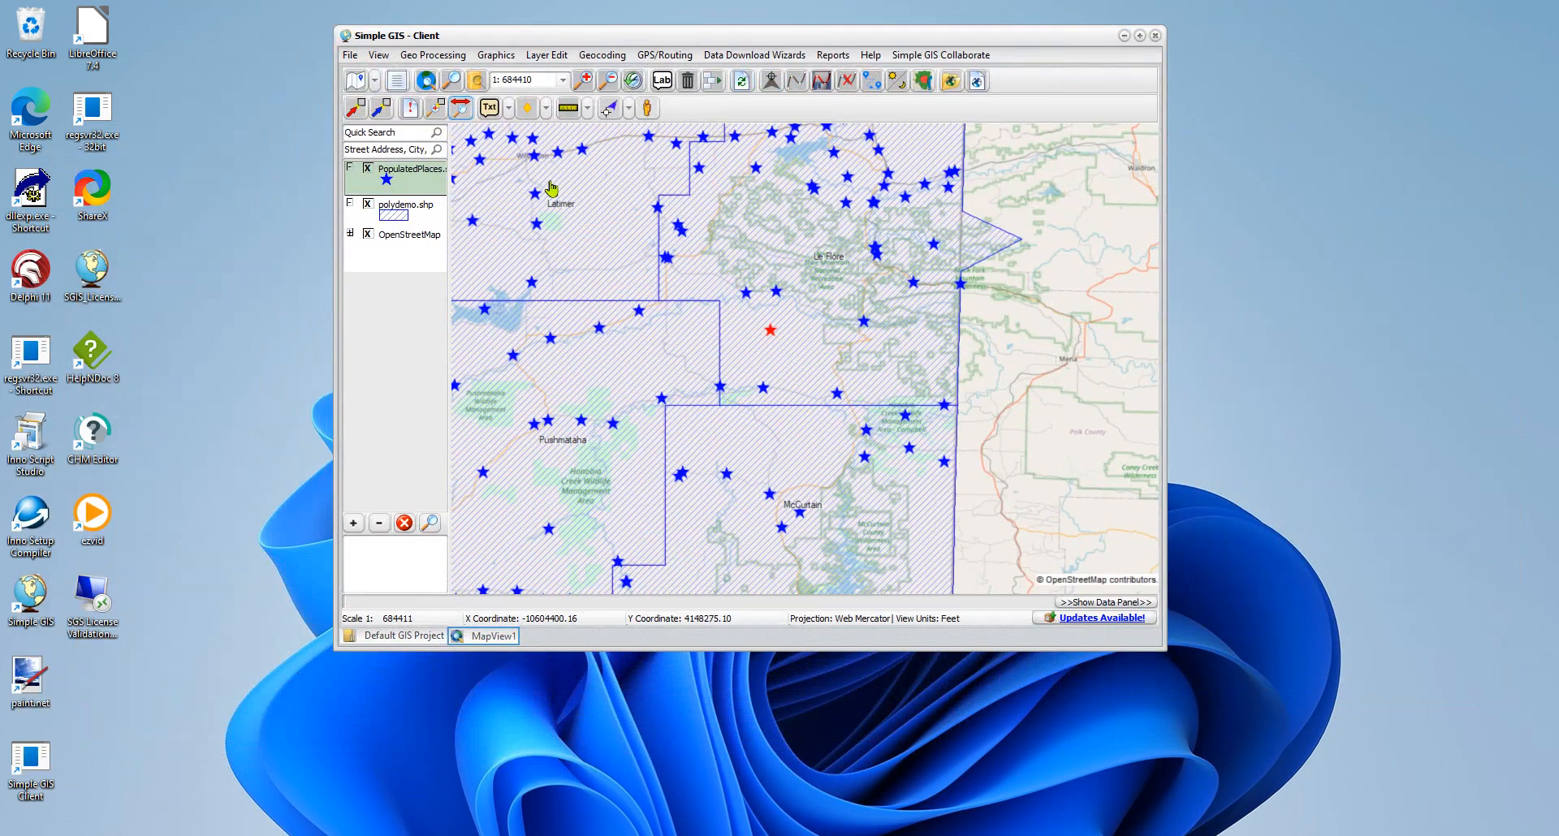
pyautogui.click(416, 218)
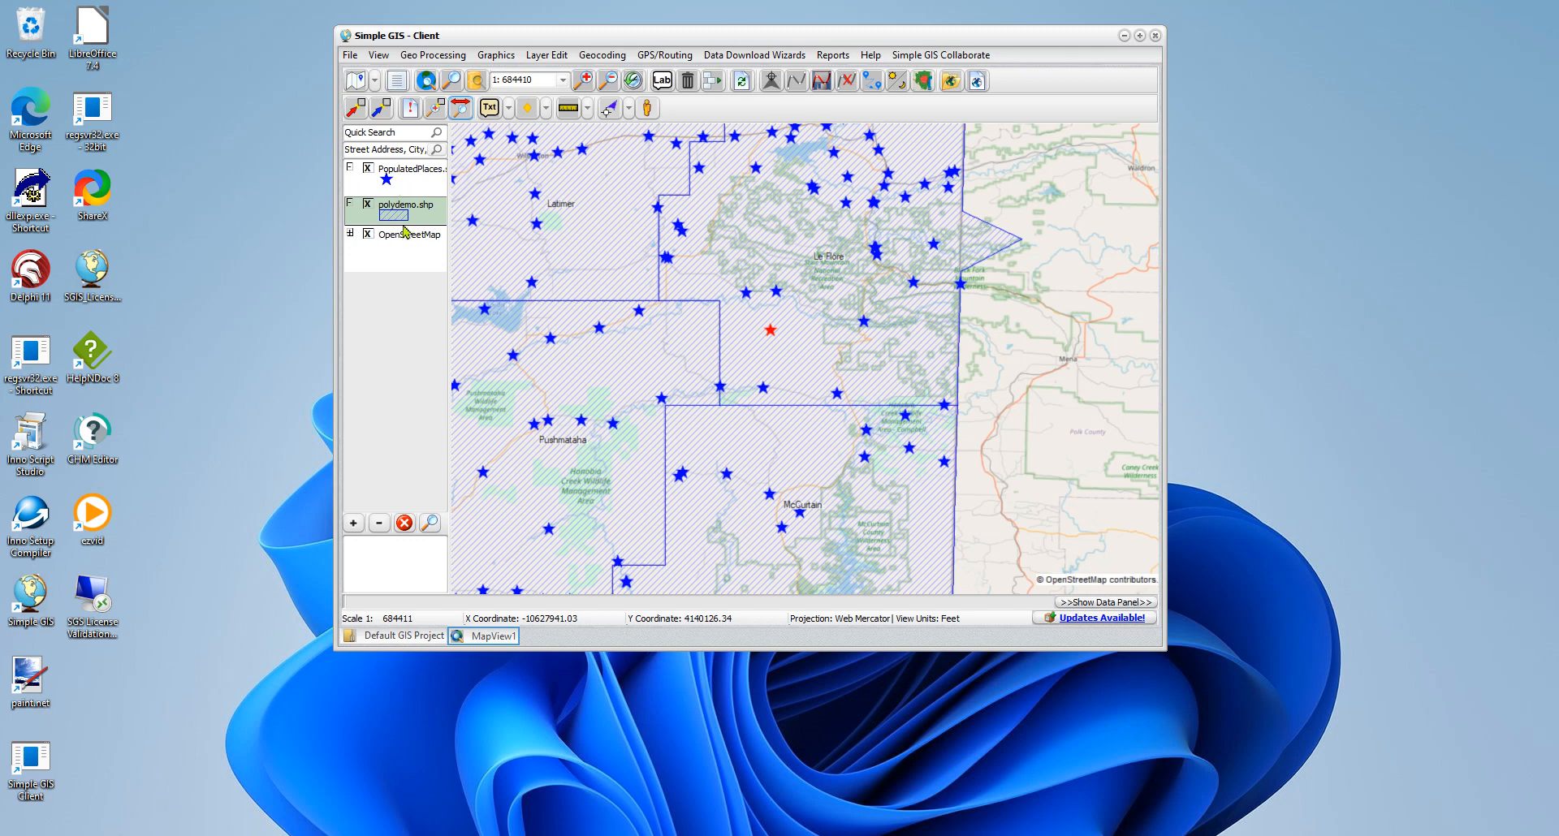
pyautogui.click(549, 57)
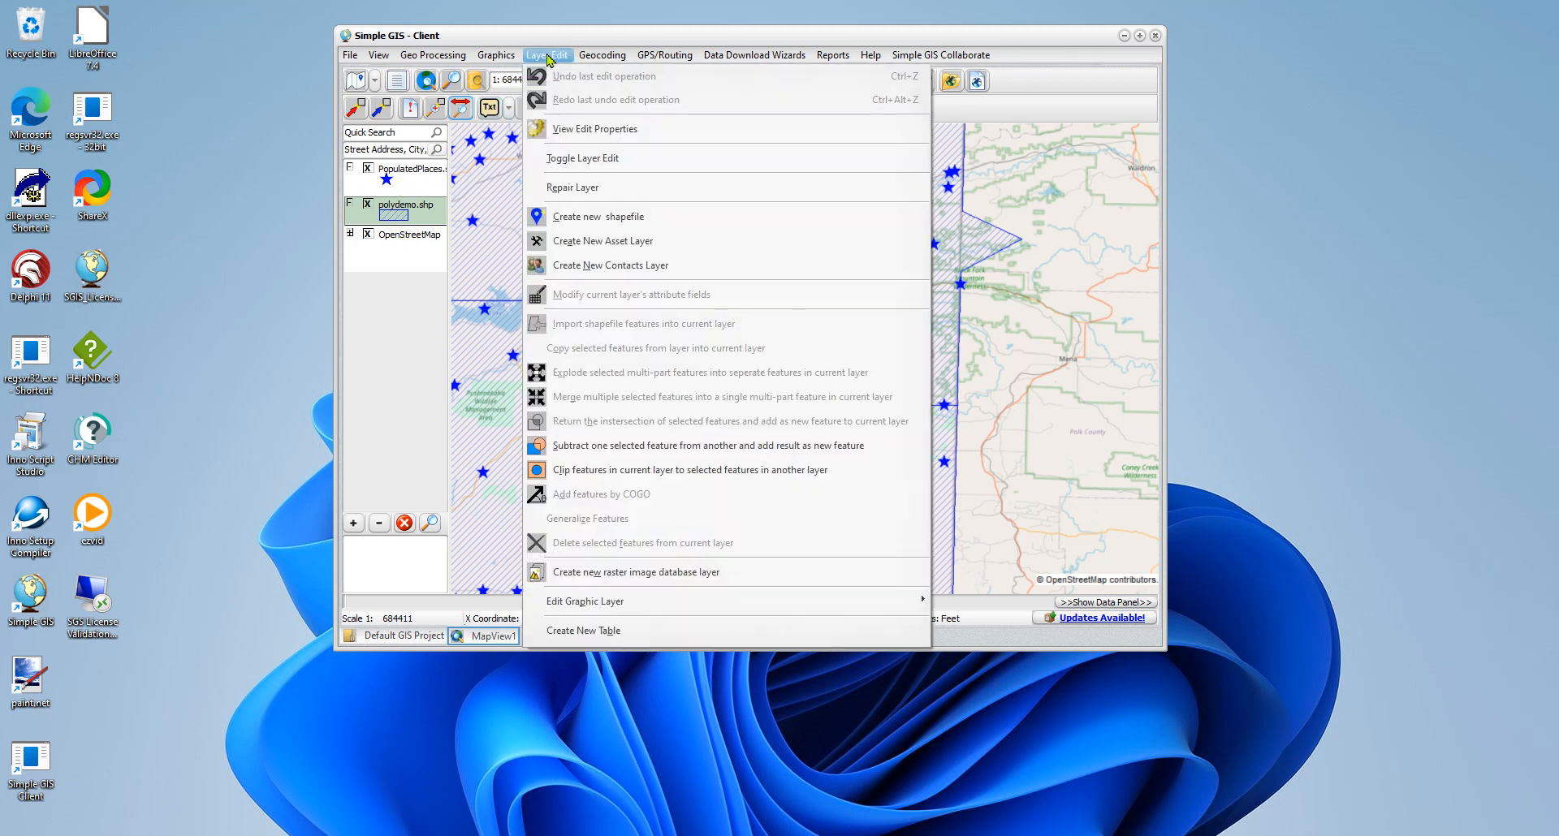
pyautogui.click(577, 195)
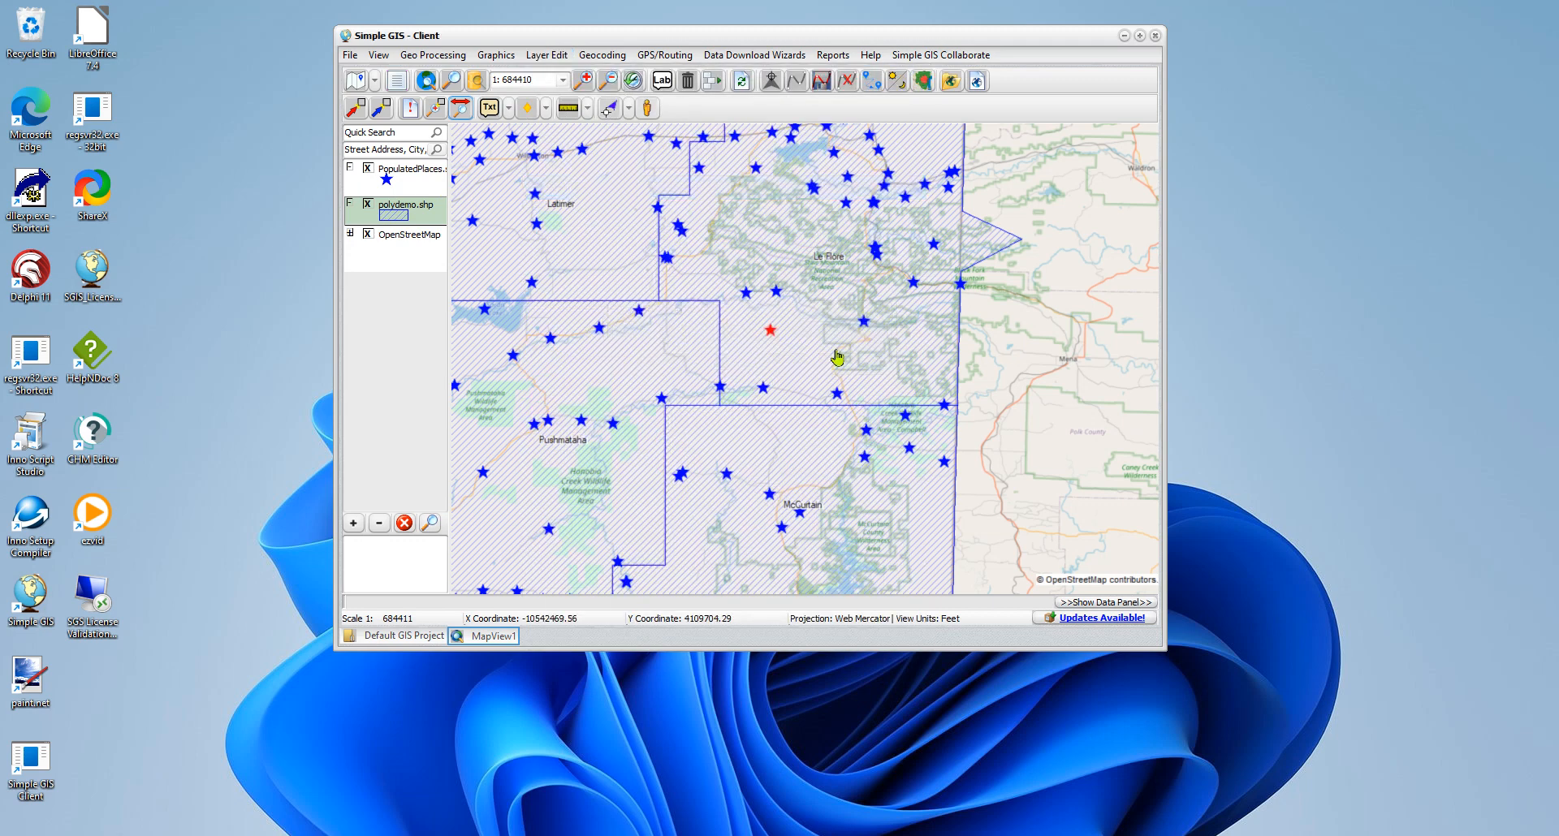